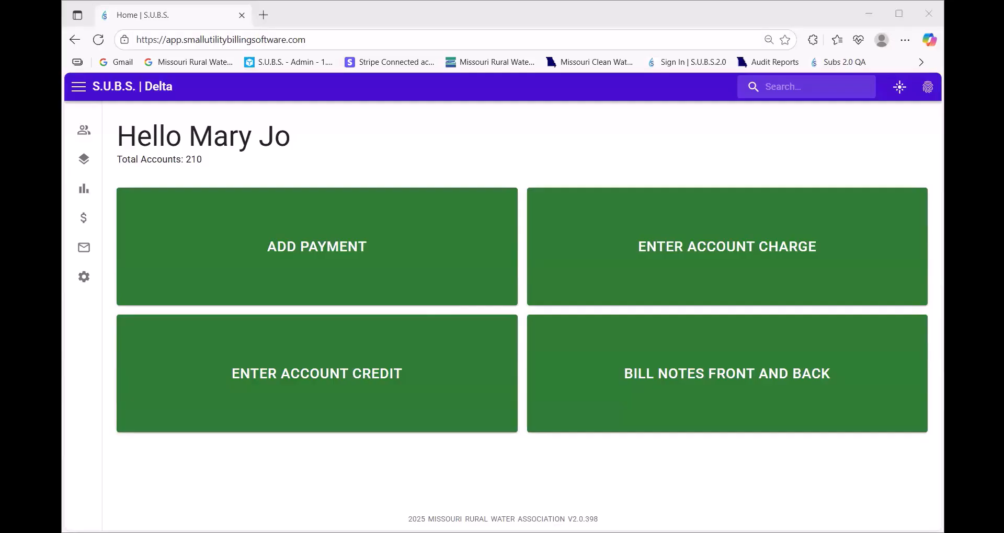
Expand the navigation sidebar and go to the Account List of 210 active accounts
{"action": "left_click", "coordinate": [229, 244]}
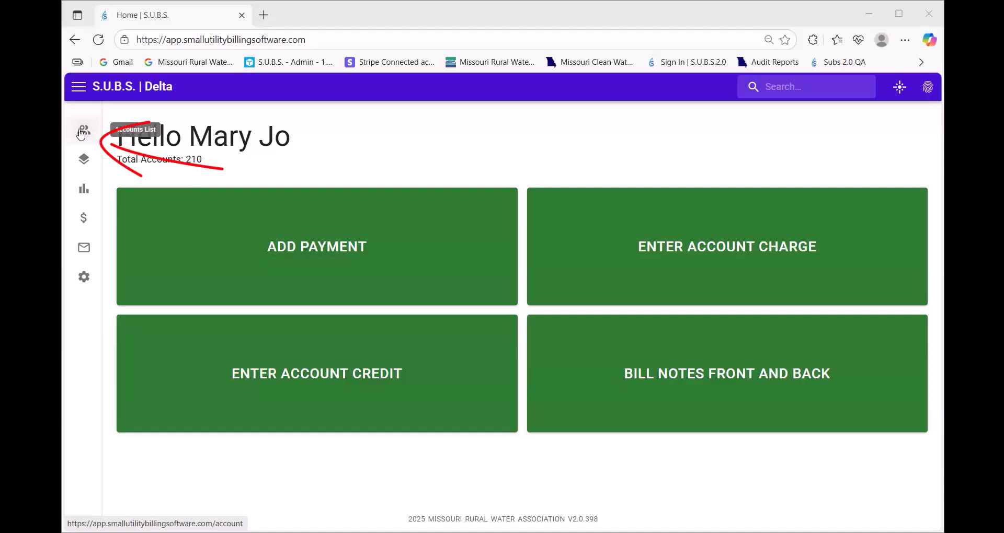
{"action": "left_click", "coordinate": [77, 89]}
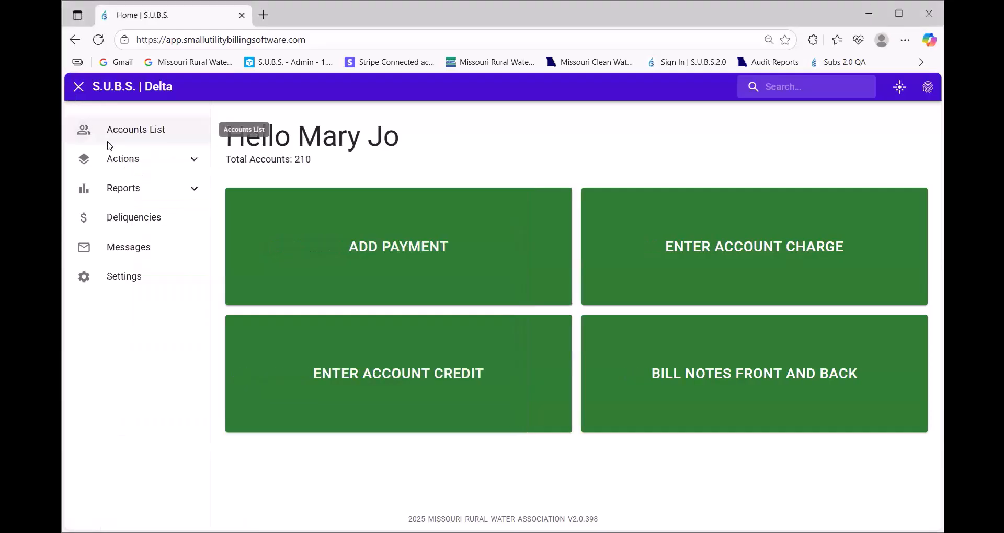
{"action": "left_click", "coordinate": [77, 93]}
{"action": "left_click", "coordinate": [77, 93]}
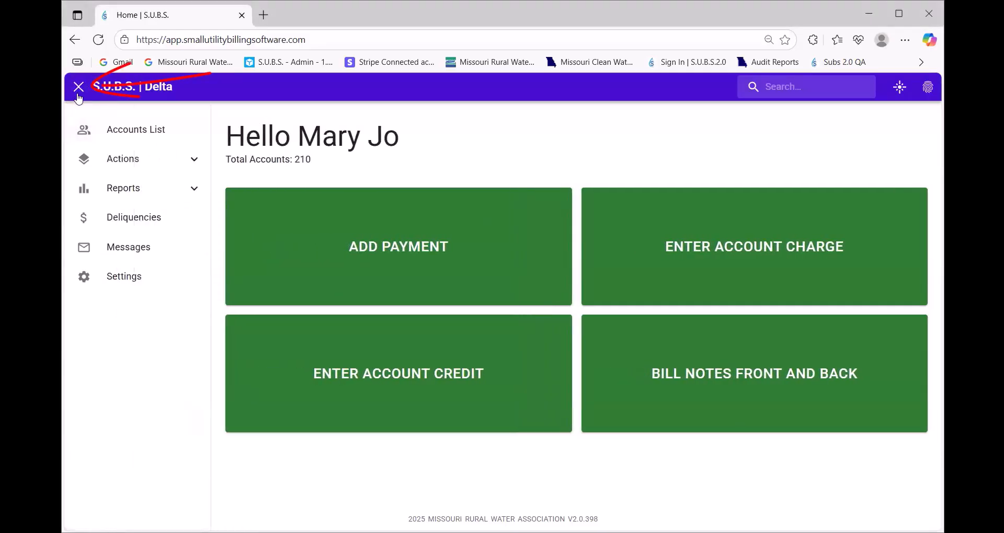
{"action": "left_click", "coordinate": [78, 92]}
{"action": "left_click", "coordinate": [77, 93]}
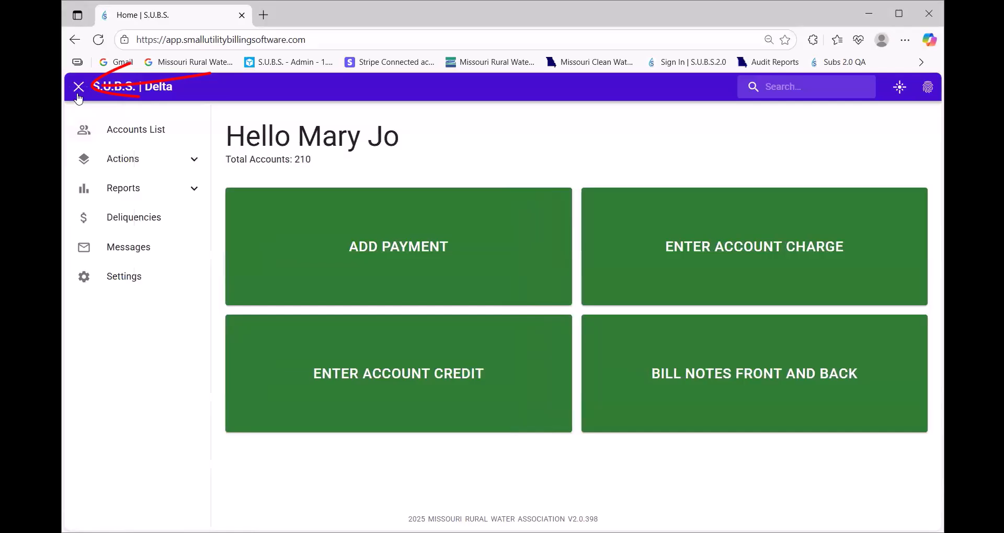
{"action": "left_click", "coordinate": [126, 137]}
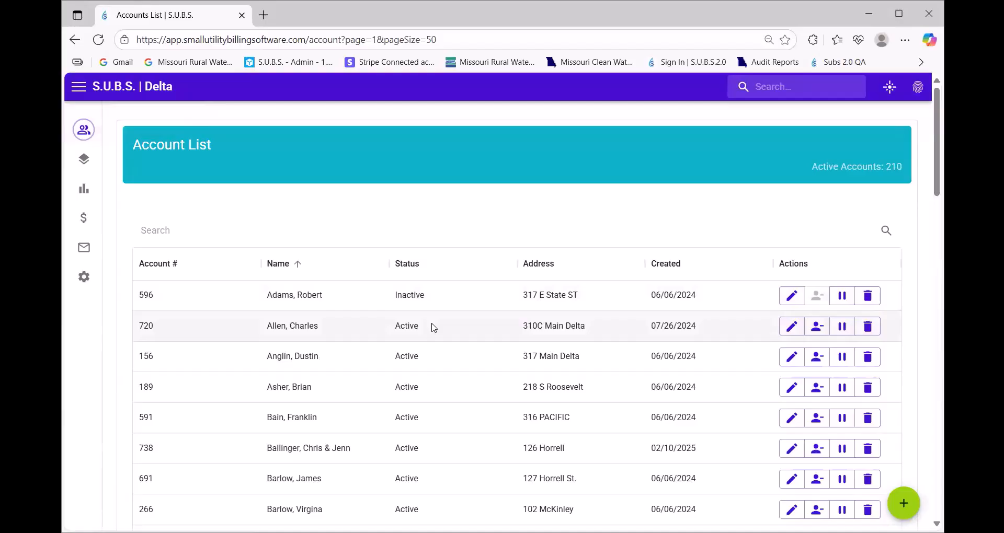
{"action": "left_click", "coordinate": [432, 326]}
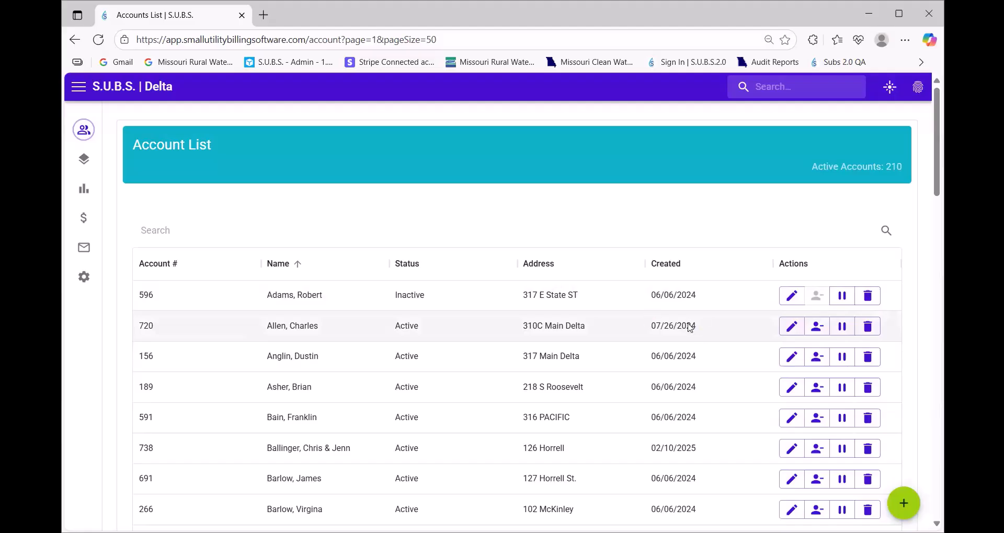
Start a new account and enter its account number
{"action": "left_click", "coordinate": [903, 503]}
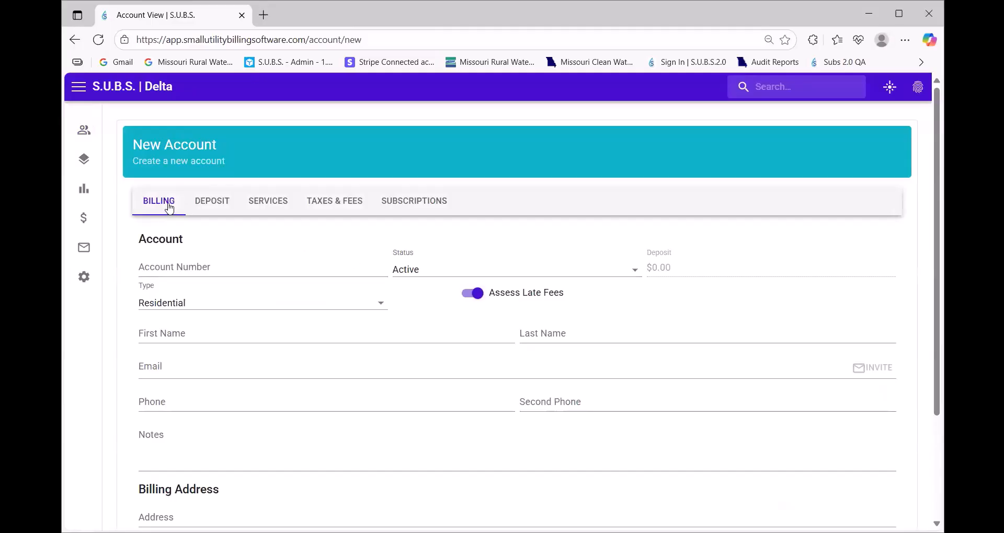
{"action": "left_click", "coordinate": [187, 264]}
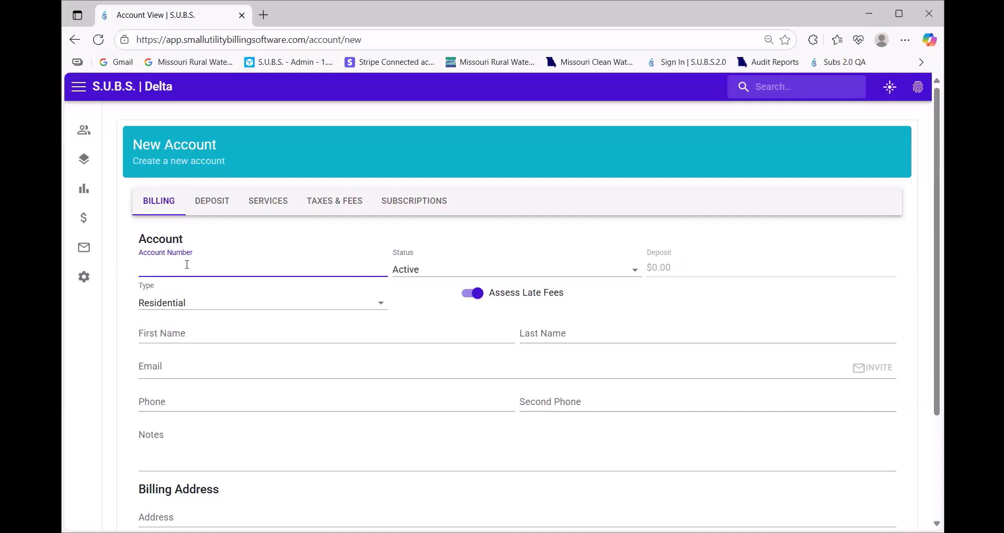
{"action": "key", "text": "Tab"}
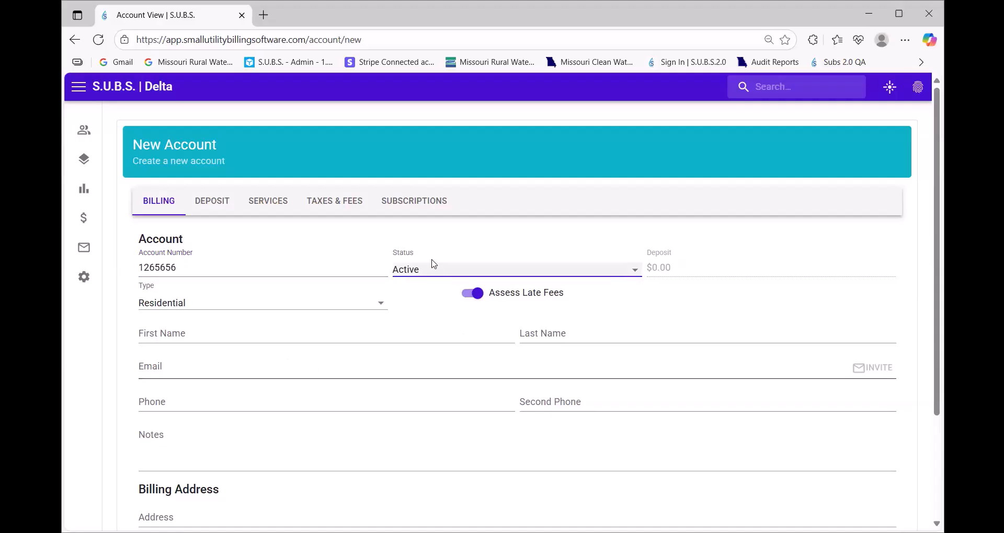
Keep status Active and type Residential, and switch Assess Late Fees off
{"action": "left_click", "coordinate": [422, 271]}
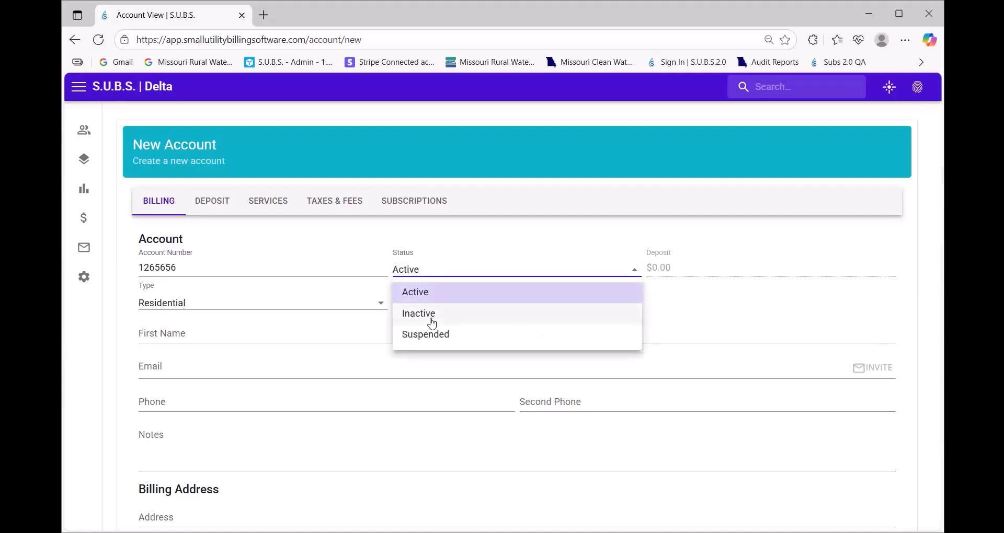
{"action": "left_click", "coordinate": [420, 271]}
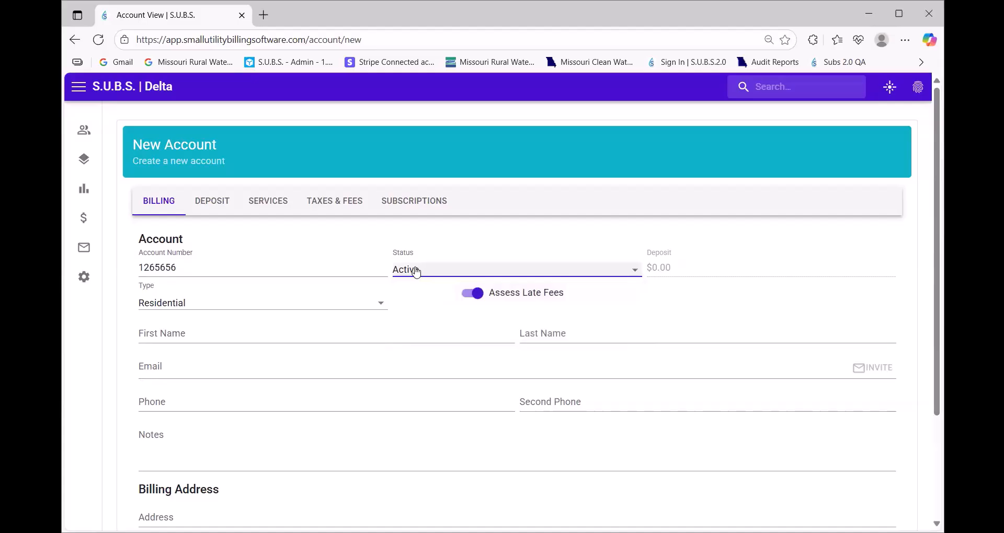
{"action": "left_click", "coordinate": [264, 307]}
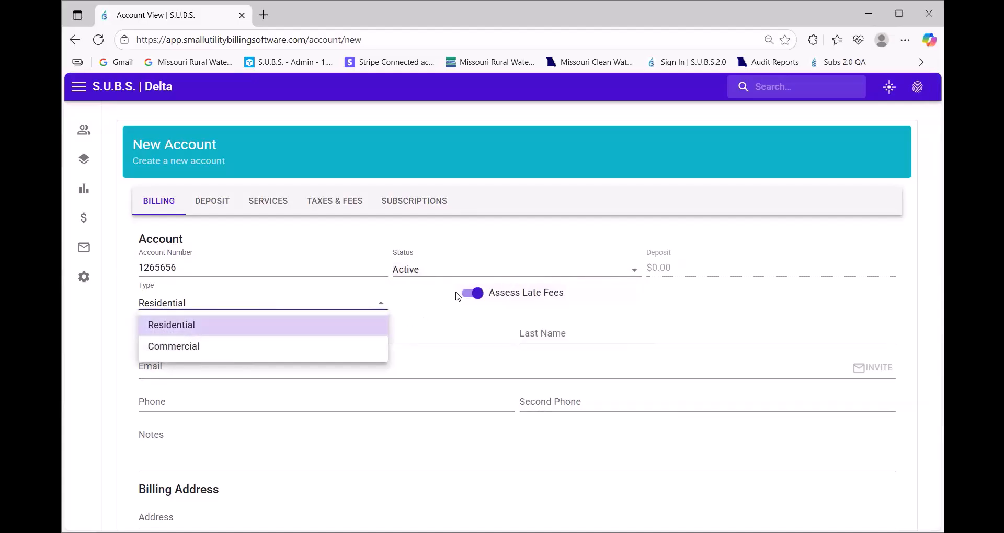
{"action": "left_click", "coordinate": [474, 297]}
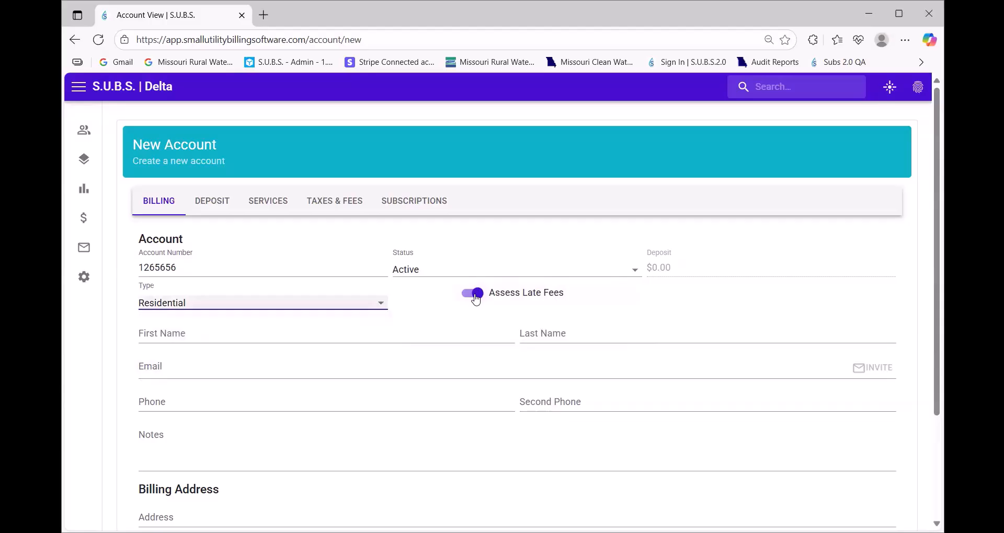
{"action": "left_click", "coordinate": [475, 295]}
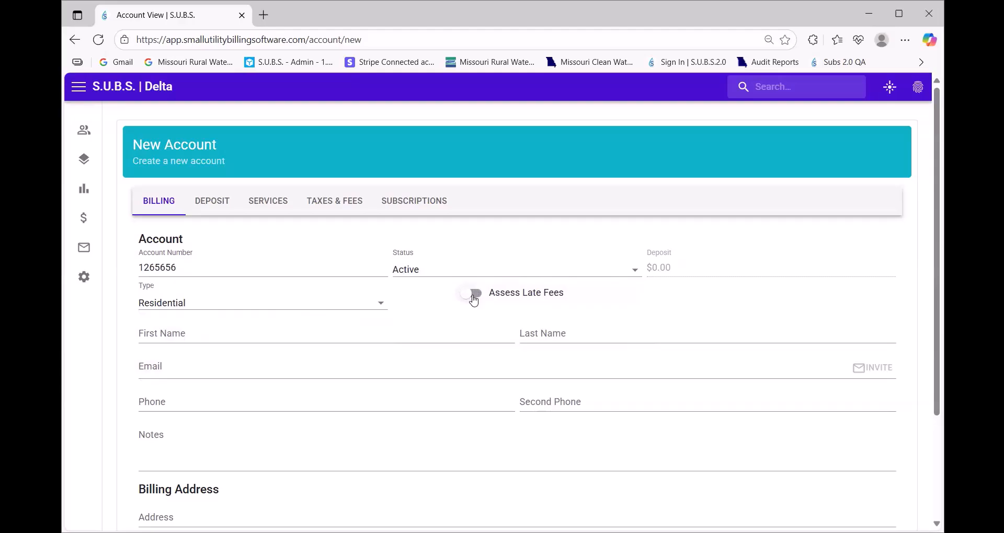
Turn late-fee assessment back on and enter the customer's first and last name
{"action": "left_click", "coordinate": [474, 300]}
{"action": "left_click", "coordinate": [474, 299]}
{"action": "left_click", "coordinate": [474, 299]}
{"action": "left_click", "coordinate": [193, 334]}
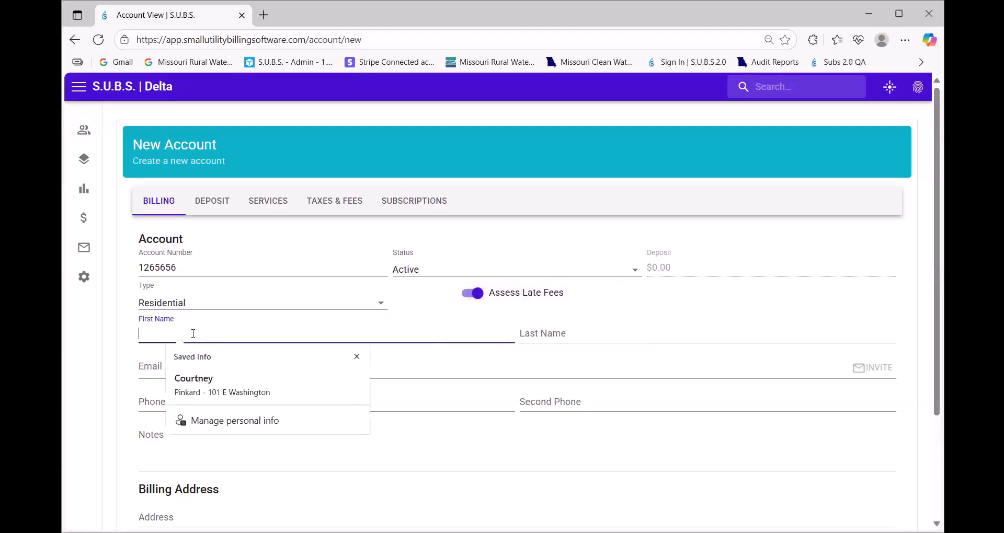
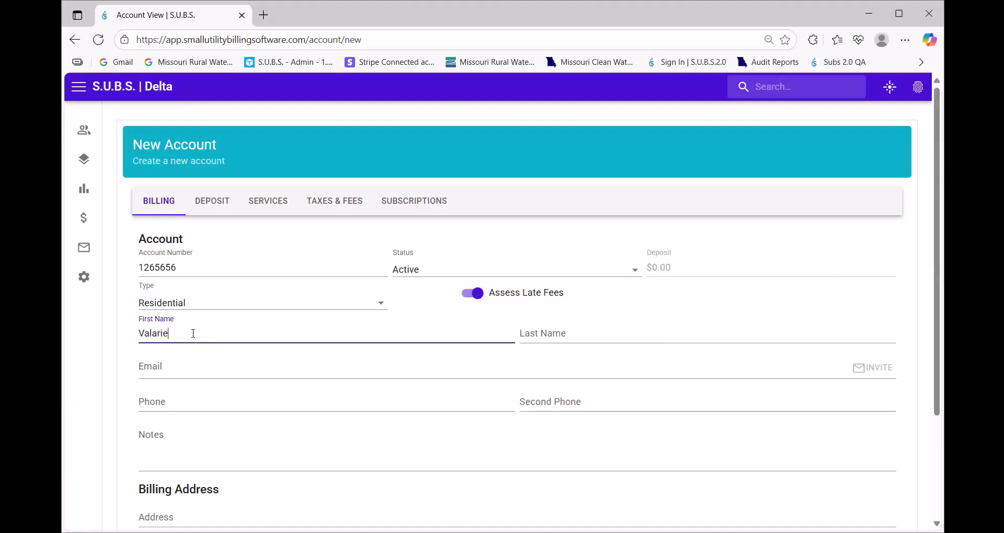
{"action": "key", "text": "Tab"}
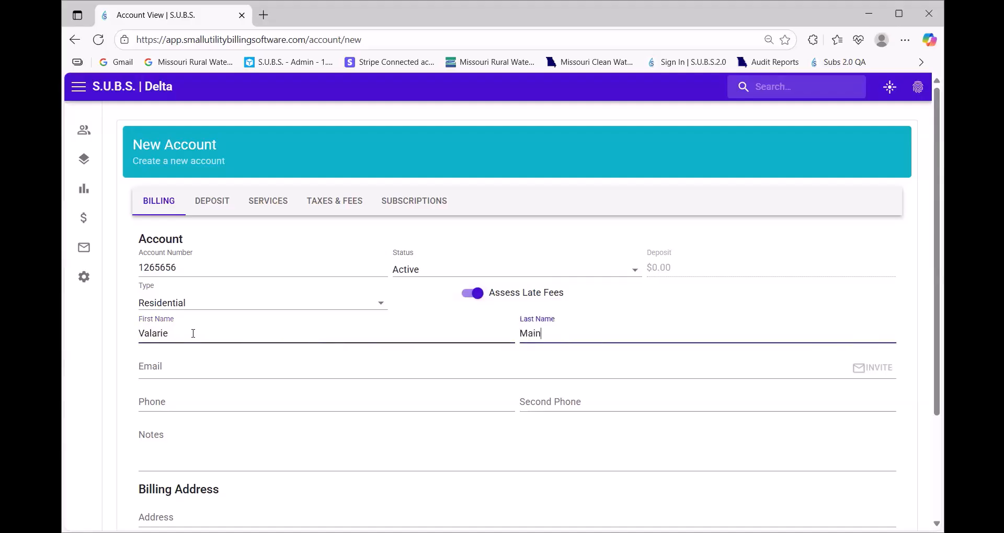
Fill in the customer's e-mail address and phone number
{"action": "key", "text": "Tab"}
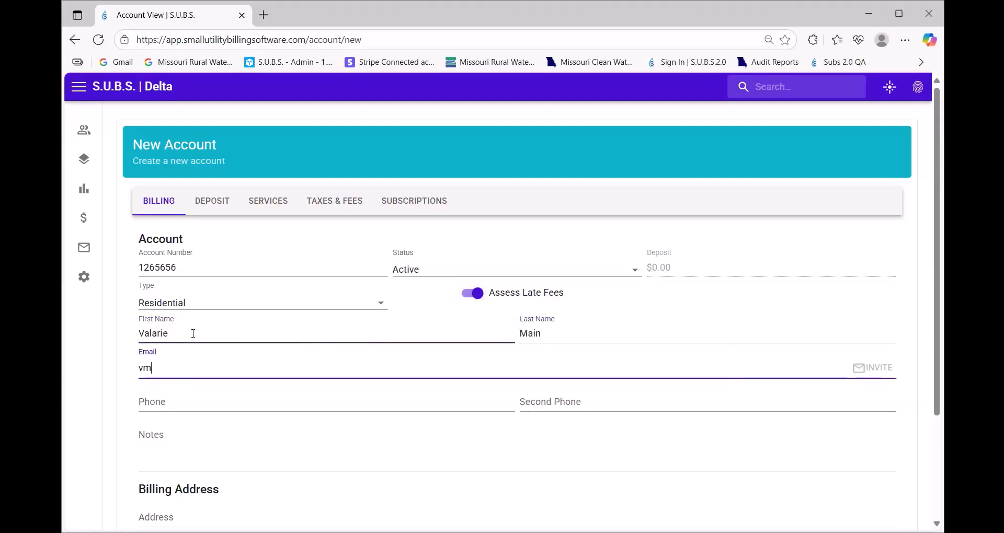
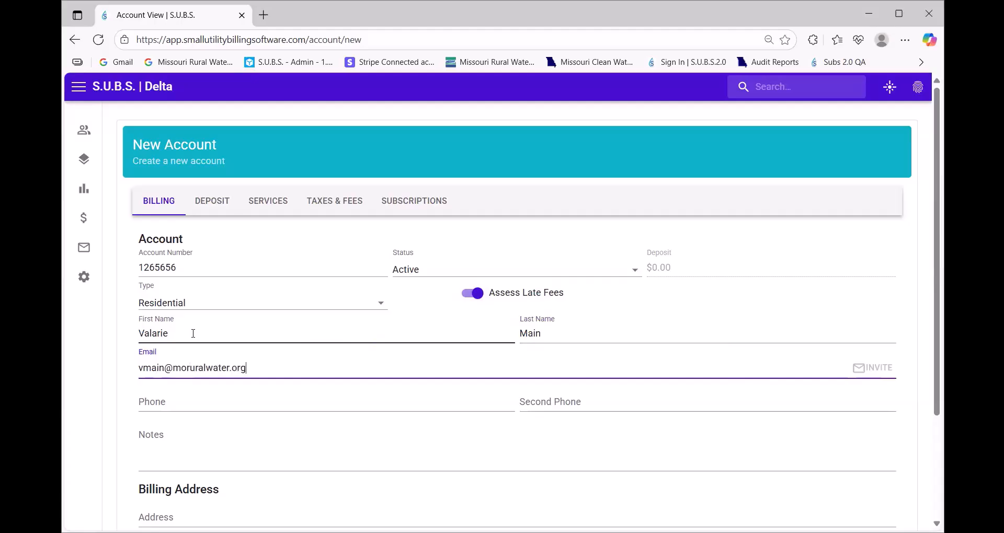
{"action": "key", "text": "Tab"}
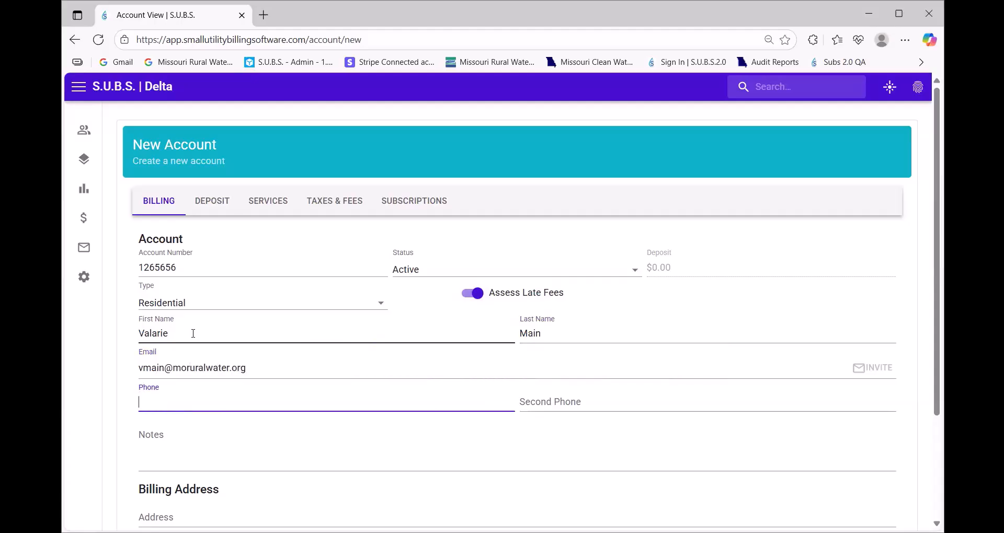
{"action": "key", "text": "Tab"}
{"action": "key", "text": "Tab"}
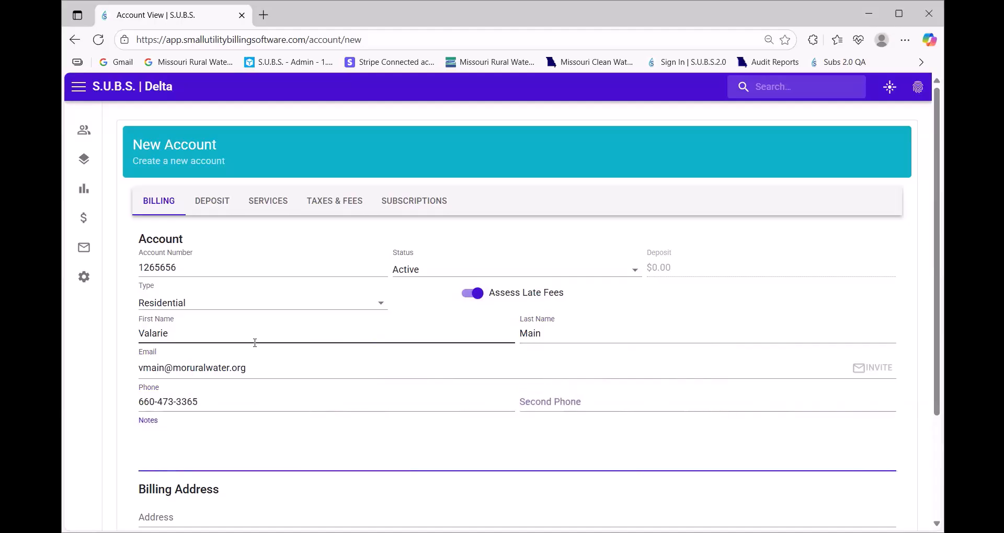
{"action": "scroll", "coordinate": [251, 351], "scroll_direction": "down", "scroll_amount": 3}
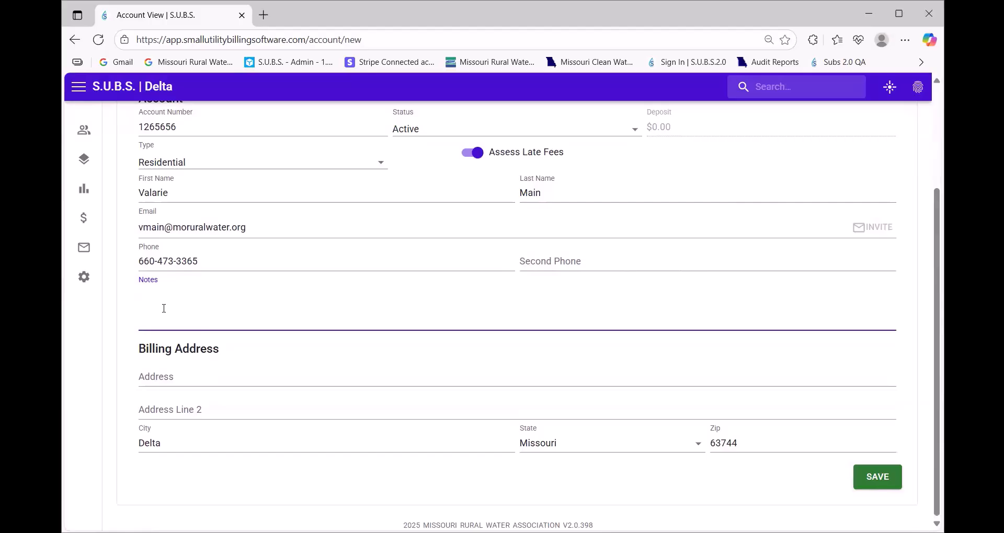
Enter the customer's PO box as the billing address, keeping the city and zip
{"action": "left_click", "coordinate": [166, 378]}
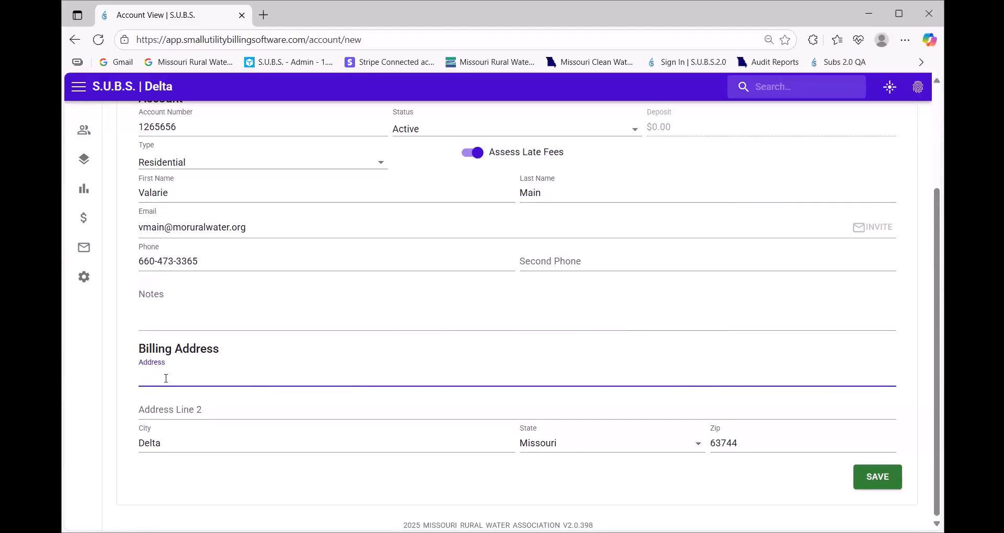
{"action": "key", "text": "Tab"}
{"action": "key", "text": "Tab"}
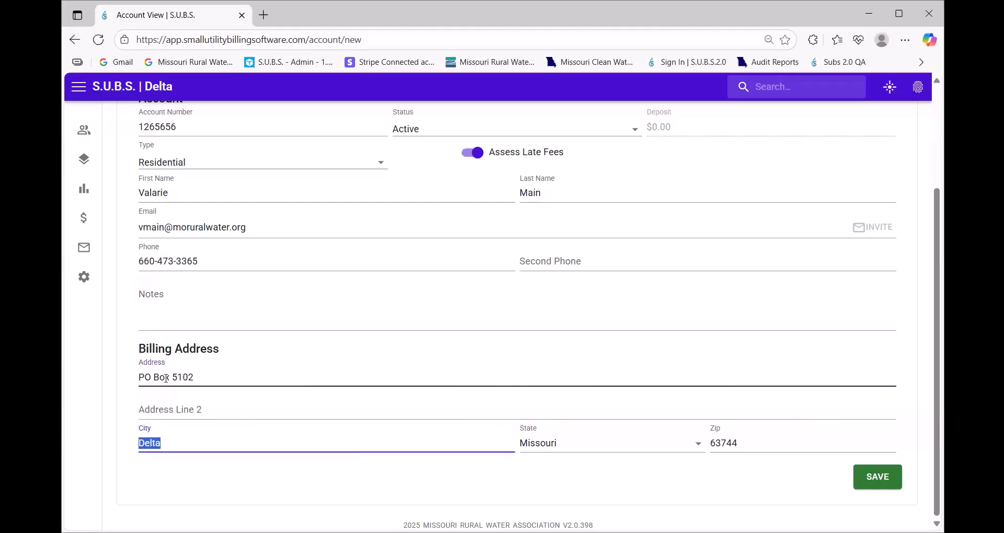
{"action": "key", "text": "Tab"}
{"action": "key", "text": "Tab"}
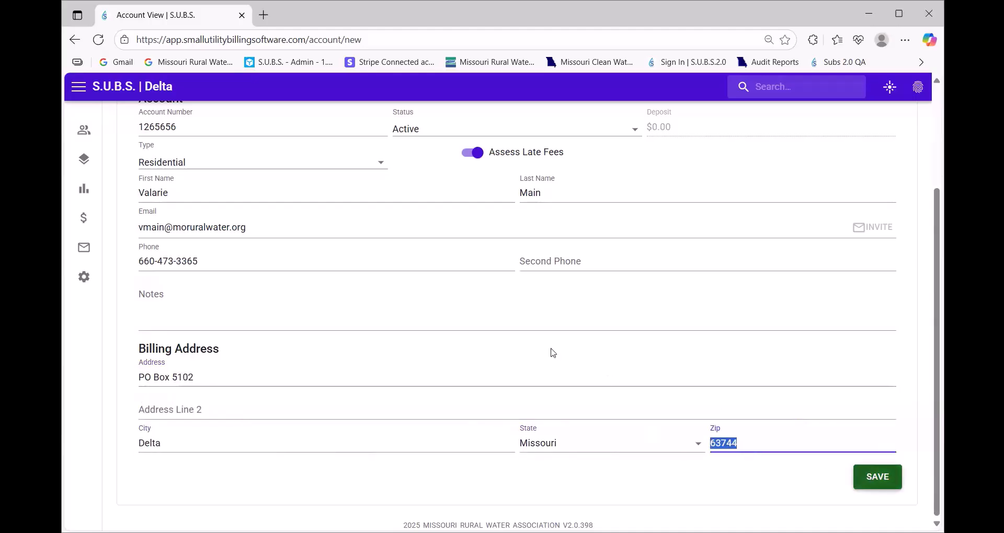
Try saving the new account, which fails with an Internal Server Error
{"action": "scroll", "coordinate": [480, 323], "scroll_direction": "up", "scroll_amount": 3}
{"action": "scroll", "coordinate": [587, 366], "scroll_direction": "down", "scroll_amount": 3}
{"action": "scroll", "coordinate": [787, 429], "scroll_direction": "up", "scroll_amount": 1}
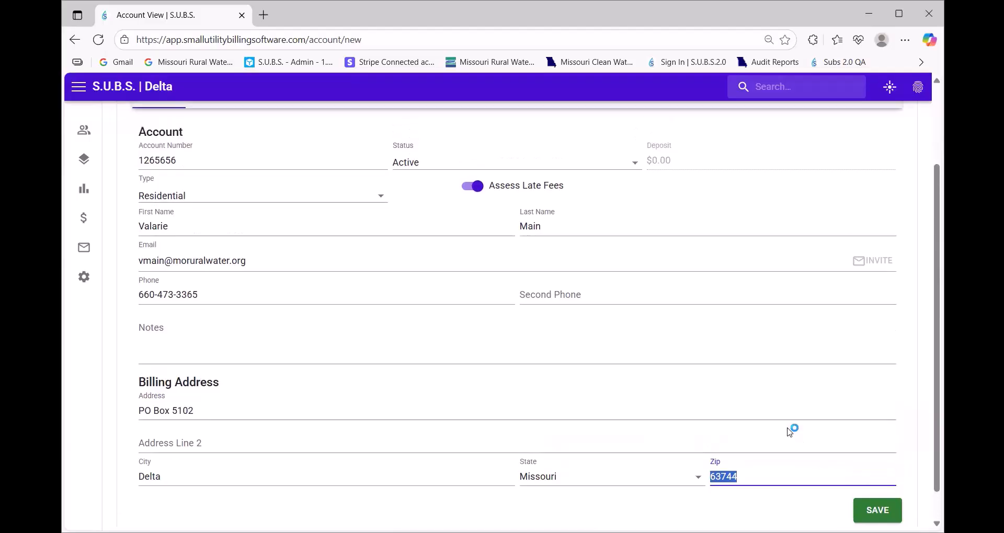
{"action": "scroll", "coordinate": [805, 439], "scroll_direction": "up", "scroll_amount": 1}
{"action": "scroll", "coordinate": [826, 444], "scroll_direction": "down", "scroll_amount": 2}
{"action": "left_click", "coordinate": [877, 477]}
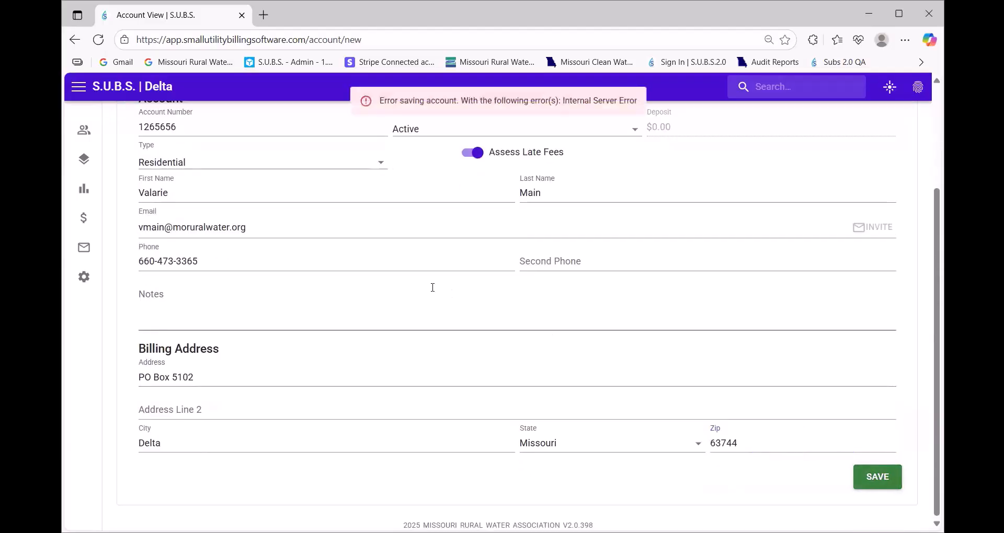
{"action": "scroll", "coordinate": [432, 287], "scroll_direction": "up", "scroll_amount": 3}
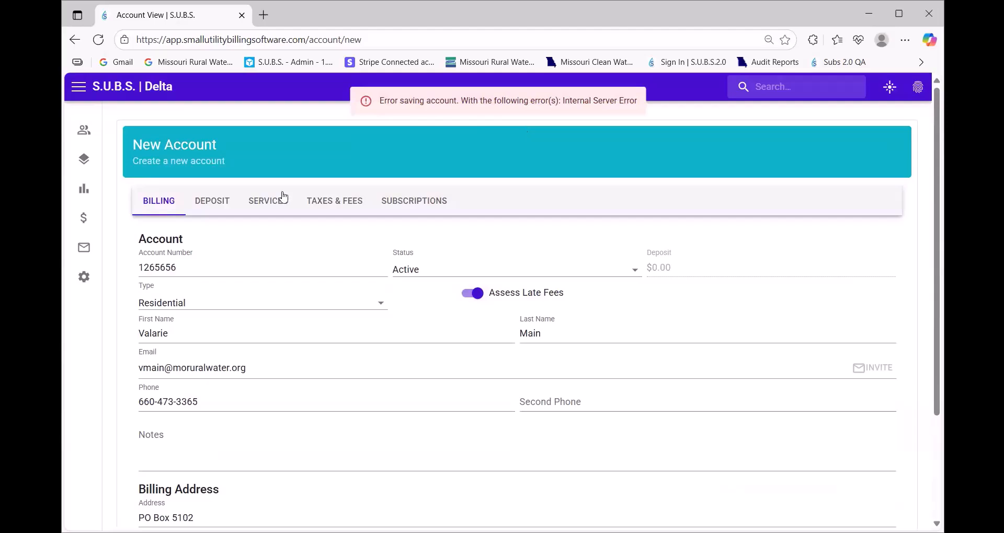
On the Services tab, enter the service street address, keeping Delta, Missouri 63744
{"action": "left_click", "coordinate": [272, 205]}
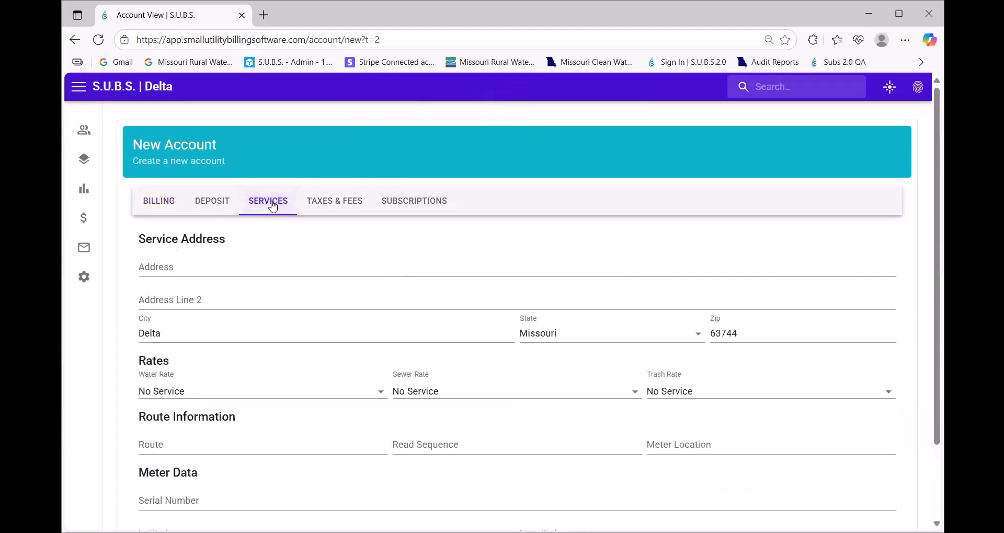
{"action": "left_click", "coordinate": [172, 268]}
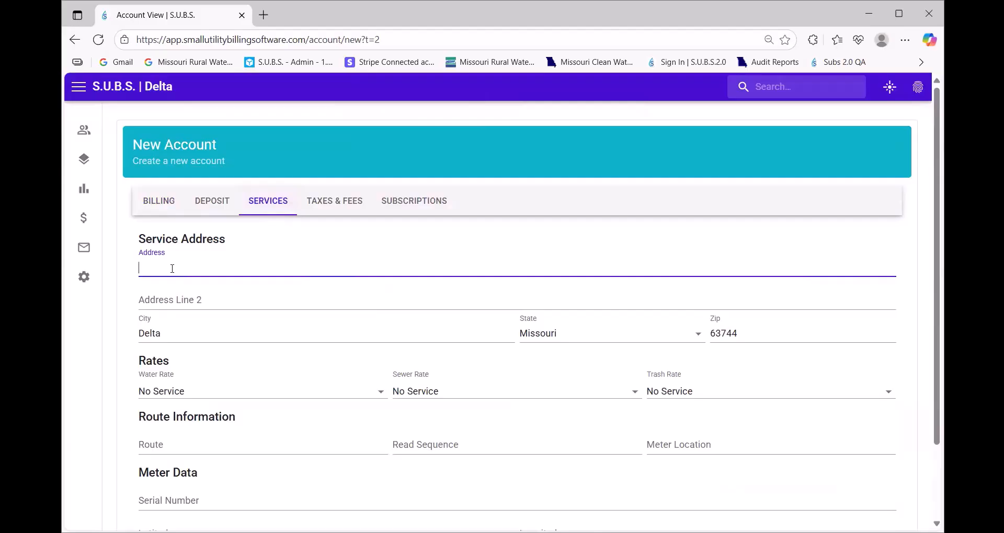
{"action": "key", "text": "Tab"}
{"action": "key", "text": "Tab"}
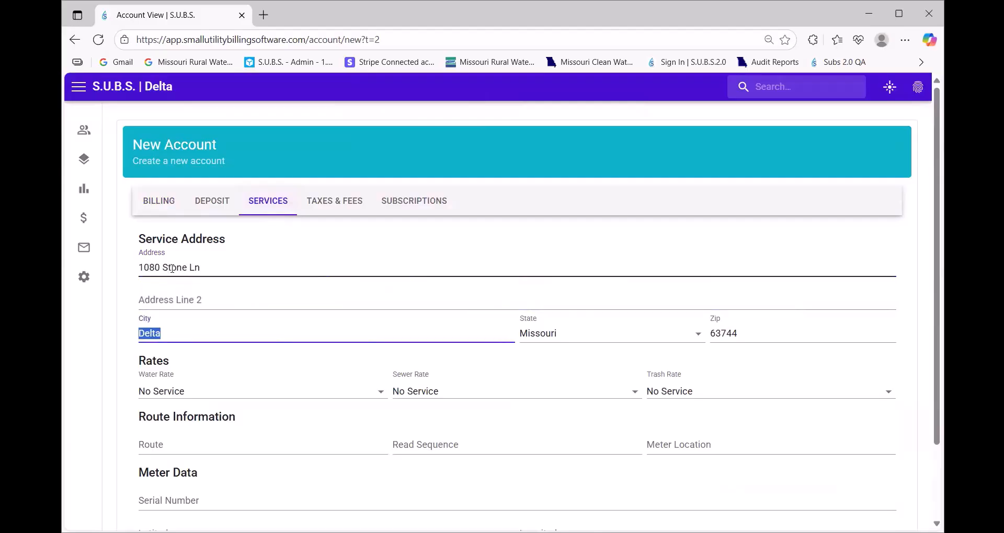
{"action": "key", "text": "Tab"}
{"action": "key", "text": "Tab"}
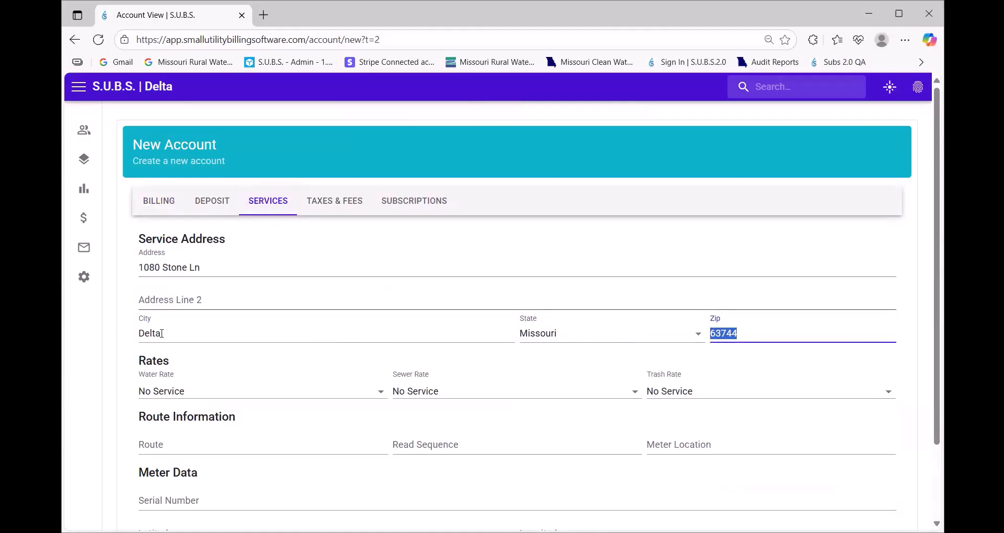
Choose WATER 1 (RESIDENTIAL), SEWER 1 and TRASH 1 as the account's utility rates
{"action": "left_click", "coordinate": [200, 398]}
{"action": "left_click", "coordinate": [193, 458]}
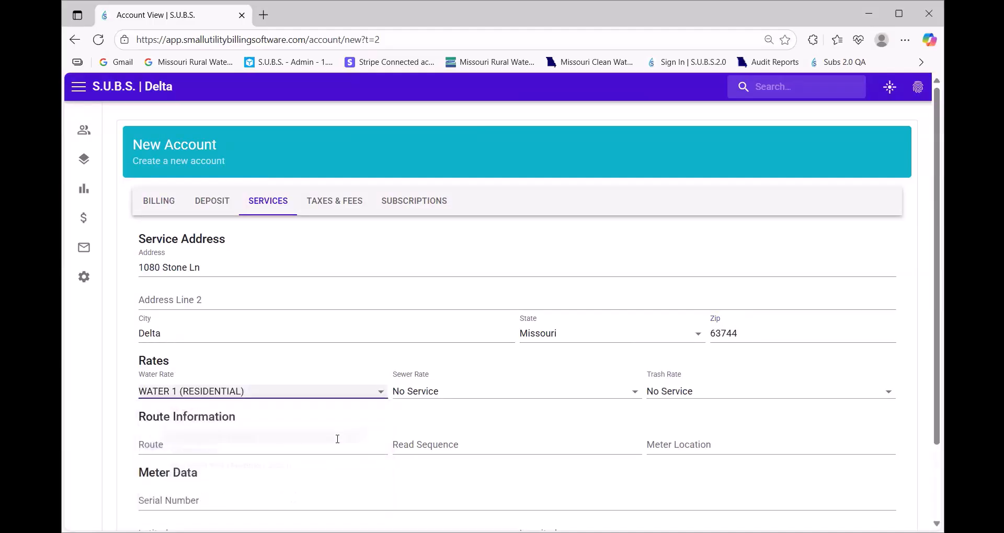
{"action": "left_click", "coordinate": [431, 395]}
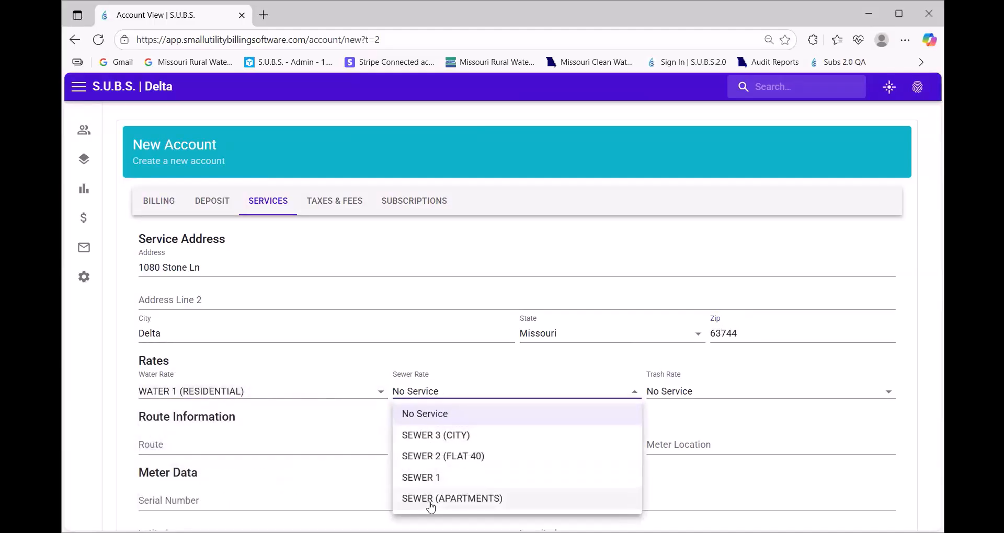
{"action": "left_click", "coordinate": [516, 478]}
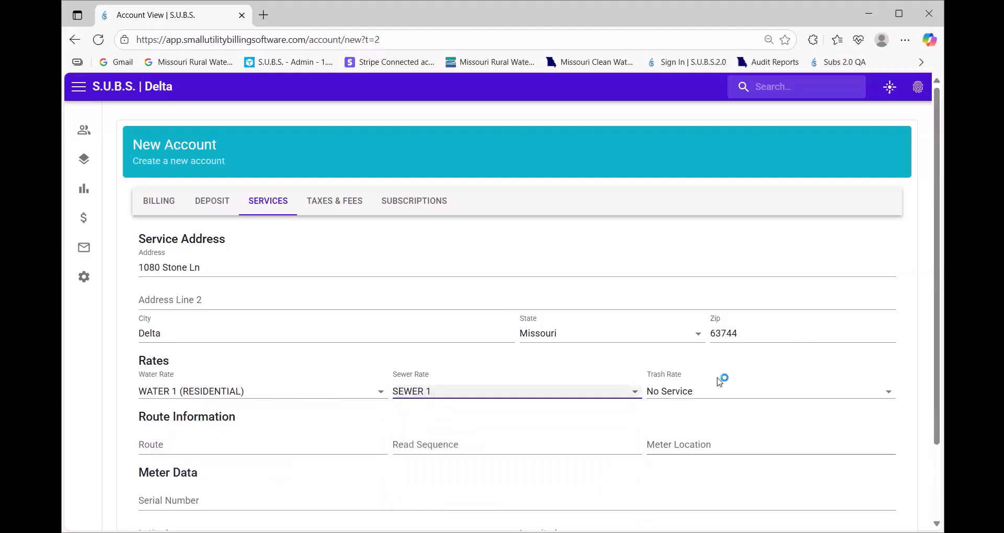
{"action": "left_click", "coordinate": [713, 393]}
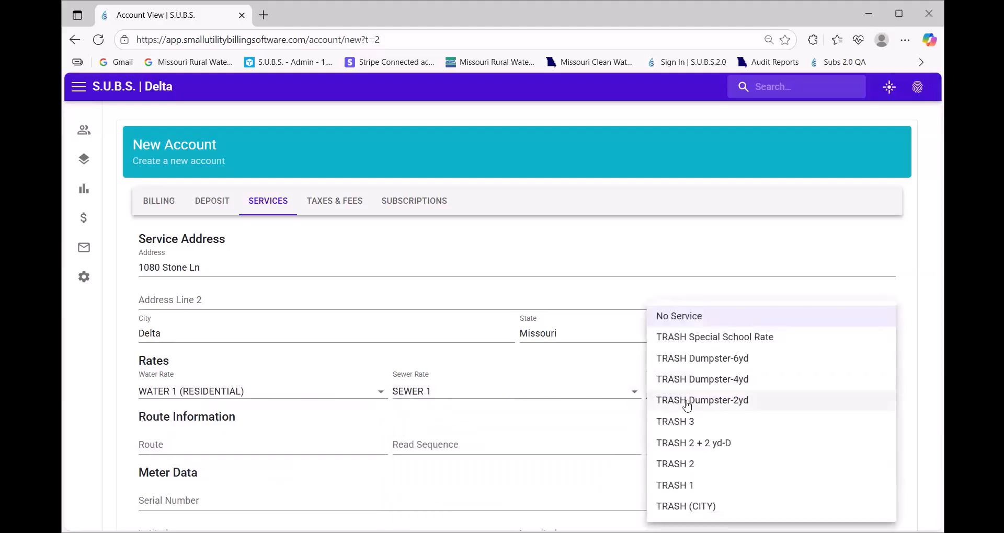
{"action": "left_click", "coordinate": [680, 485]}
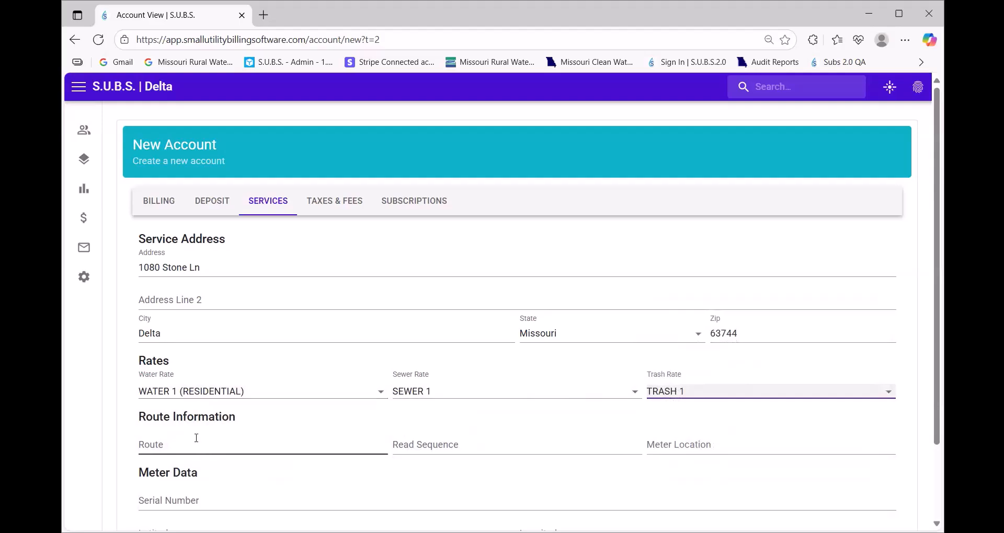
{"action": "left_click", "coordinate": [199, 443]}
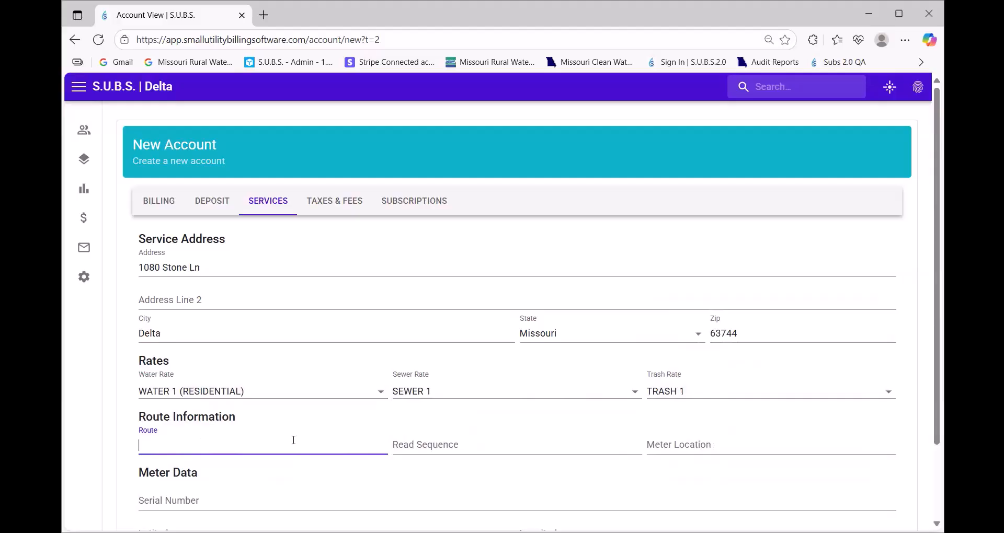
{"action": "scroll", "coordinate": [329, 444], "scroll_direction": "down", "scroll_amount": 2}
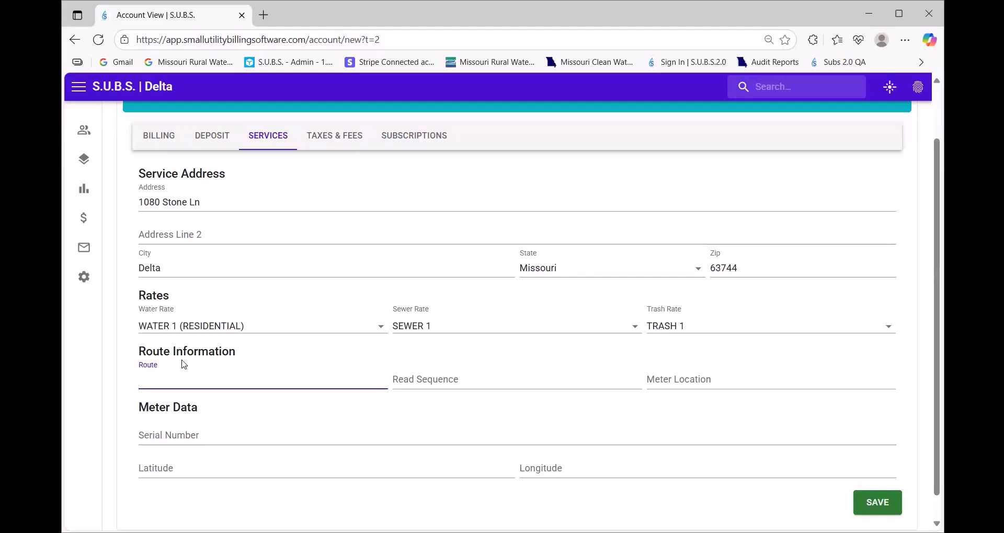
Set both Route and Read Sequence to 1
{"action": "type", "text": "1"}
{"action": "key", "text": "Tab"}
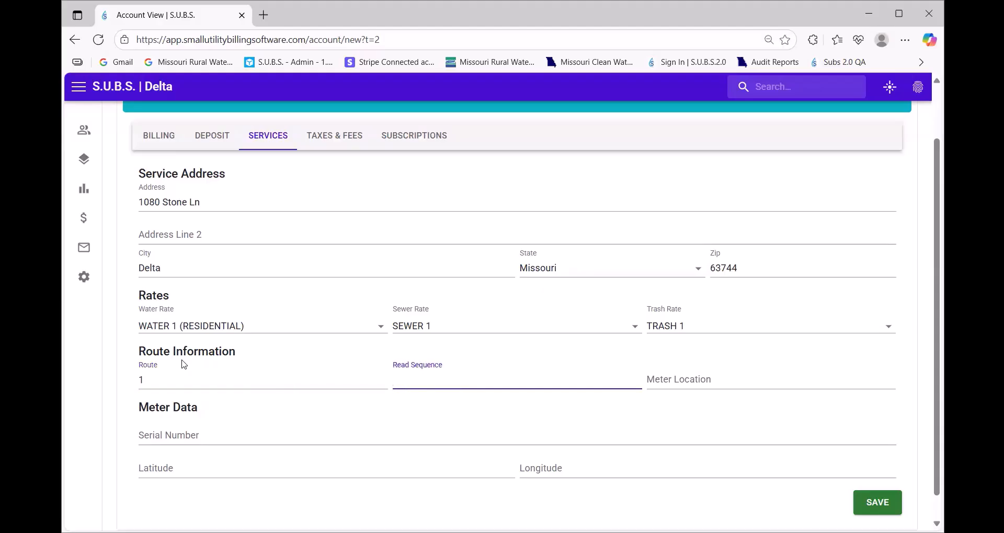
{"action": "type", "text": "1"}
{"action": "key", "text": "Tab"}
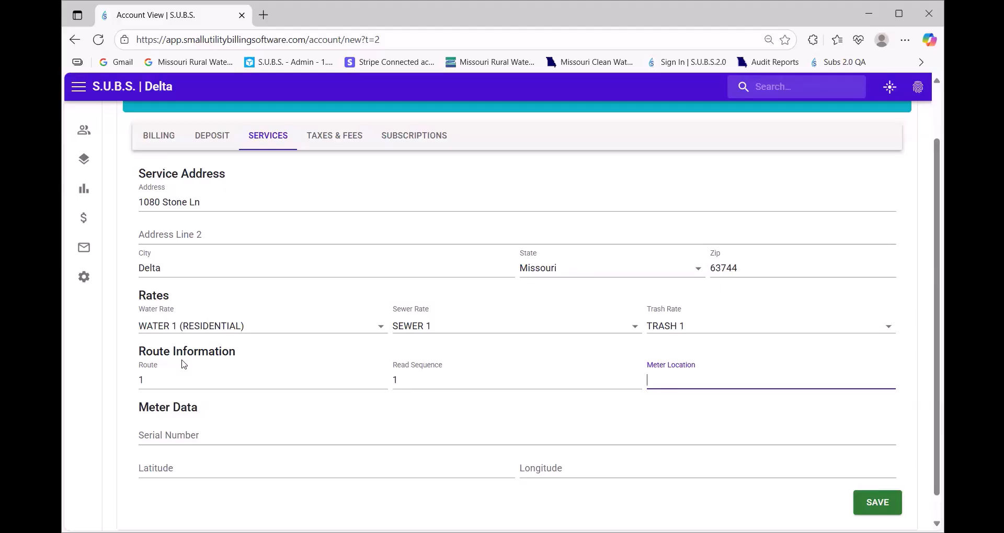
Describe the meter location as 'right hand side of property next to driveway'
{"action": "key", "text": "ctrl+a"}
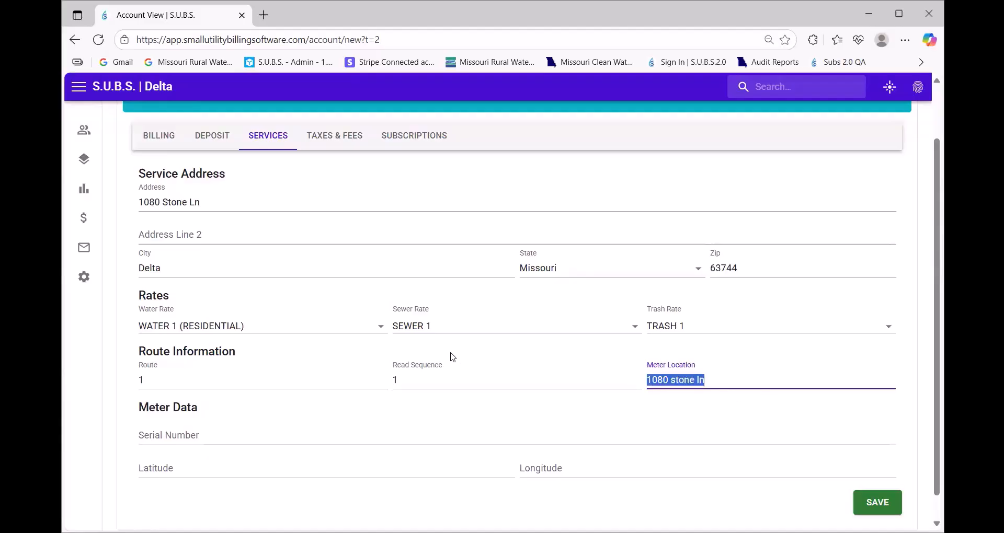
{"action": "type", "text": "right hand s"}
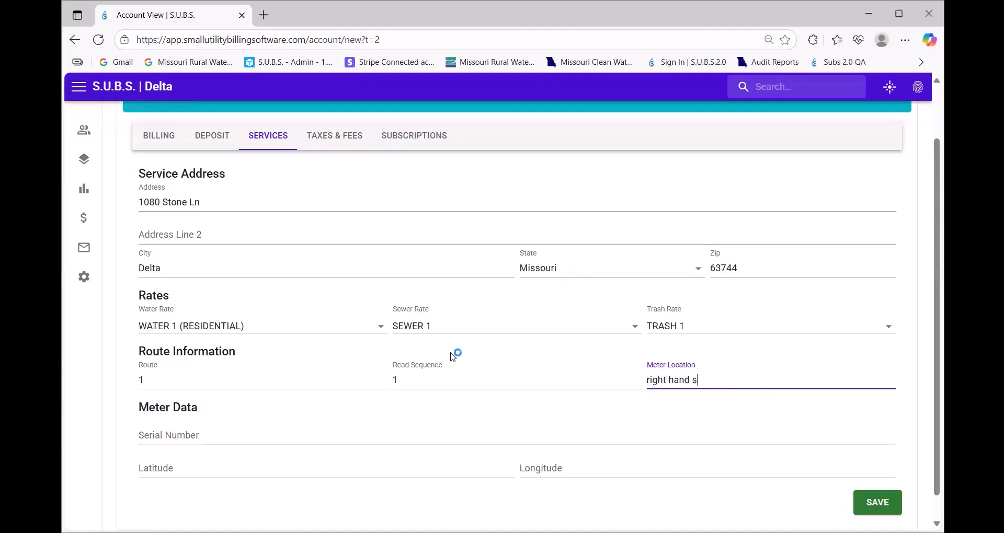
{"action": "type", "text": "ide of property next to drivewa"}
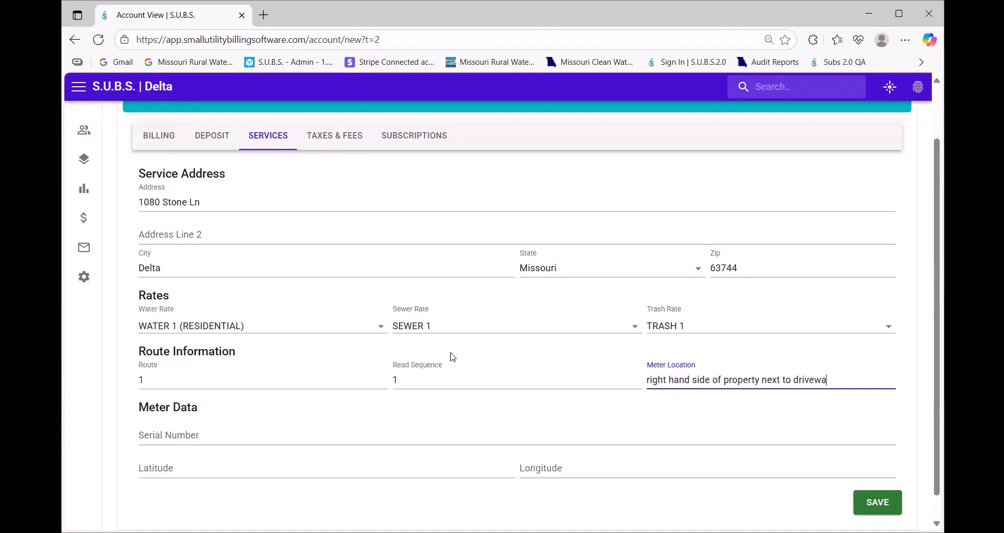
{"action": "type", "text": "y"}
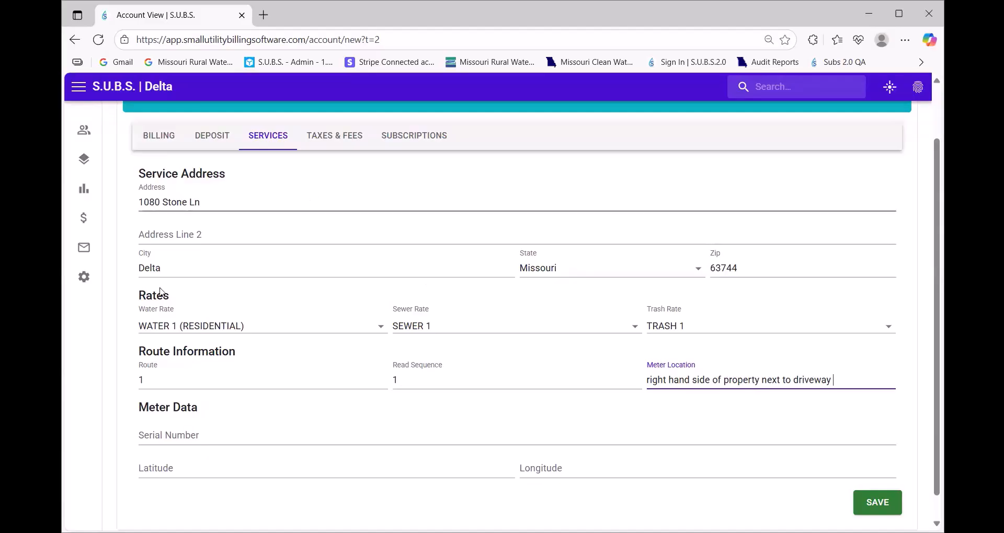
Finish the meter location entry and show the Taxes & Fees tab with DSF, primacy fee and sales tax
{"action": "left_click", "coordinate": [191, 432]}
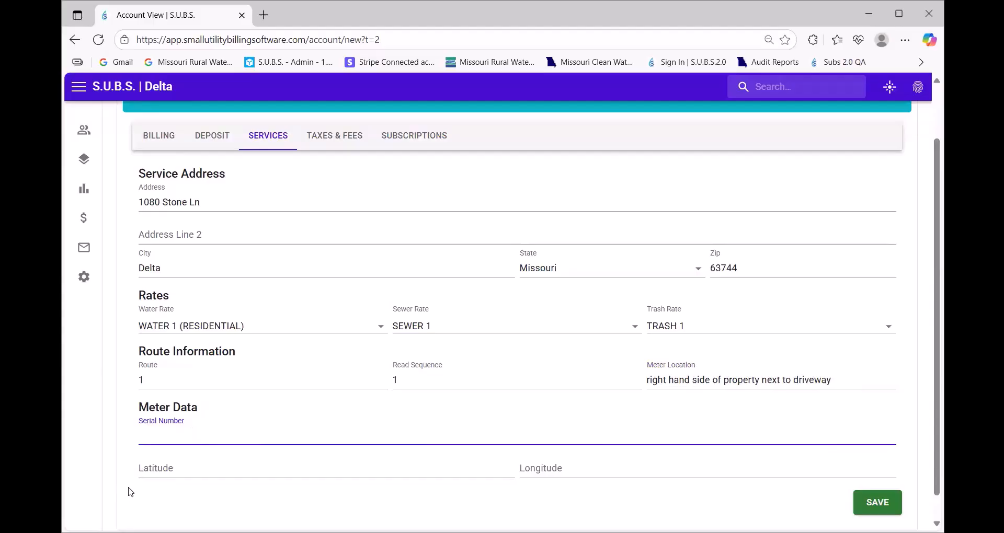
{"action": "scroll", "coordinate": [153, 450], "scroll_direction": "down", "scroll_amount": 1}
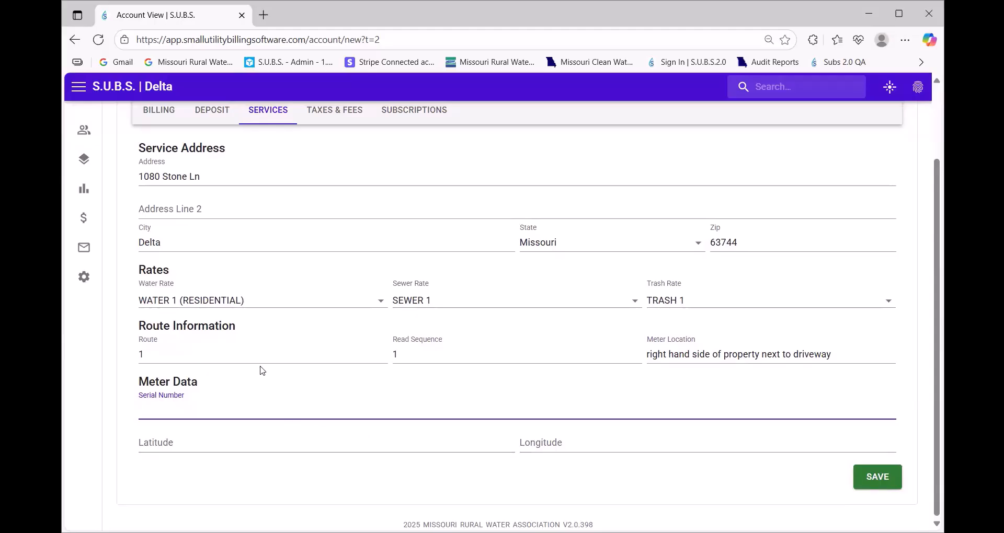
{"action": "scroll", "coordinate": [262, 370], "scroll_direction": "up", "scroll_amount": 1}
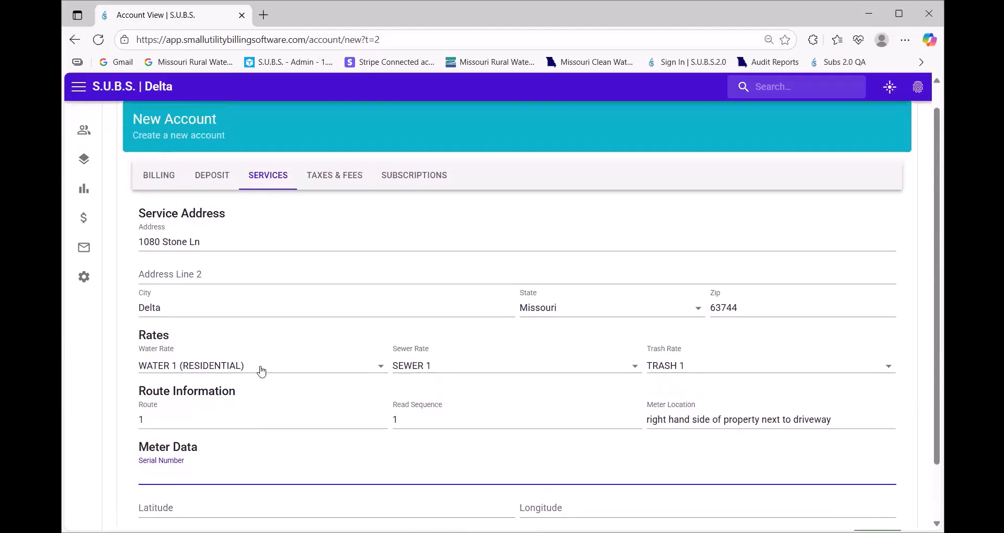
{"action": "scroll", "coordinate": [314, 406], "scroll_direction": "down", "scroll_amount": 1}
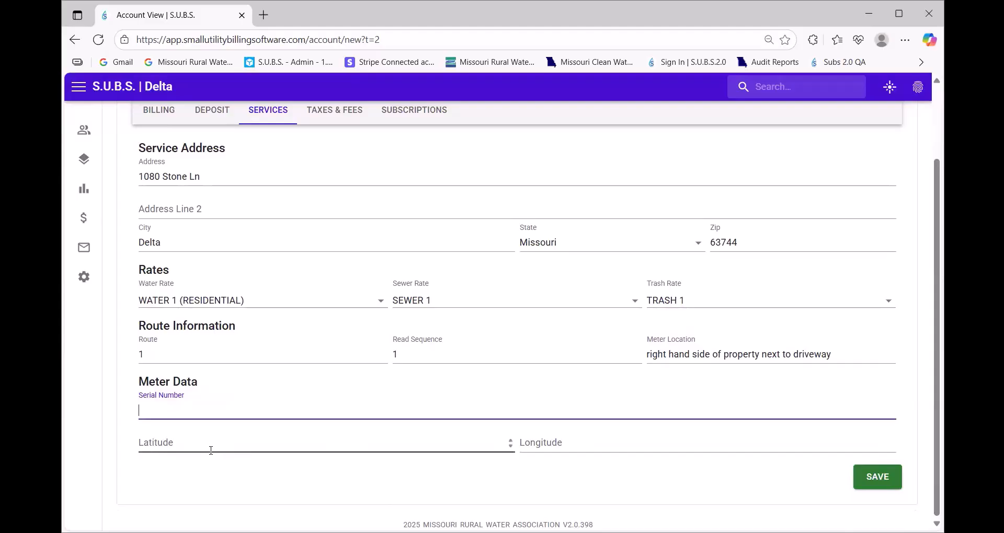
{"action": "scroll", "coordinate": [223, 451], "scroll_direction": "up", "scroll_amount": 2}
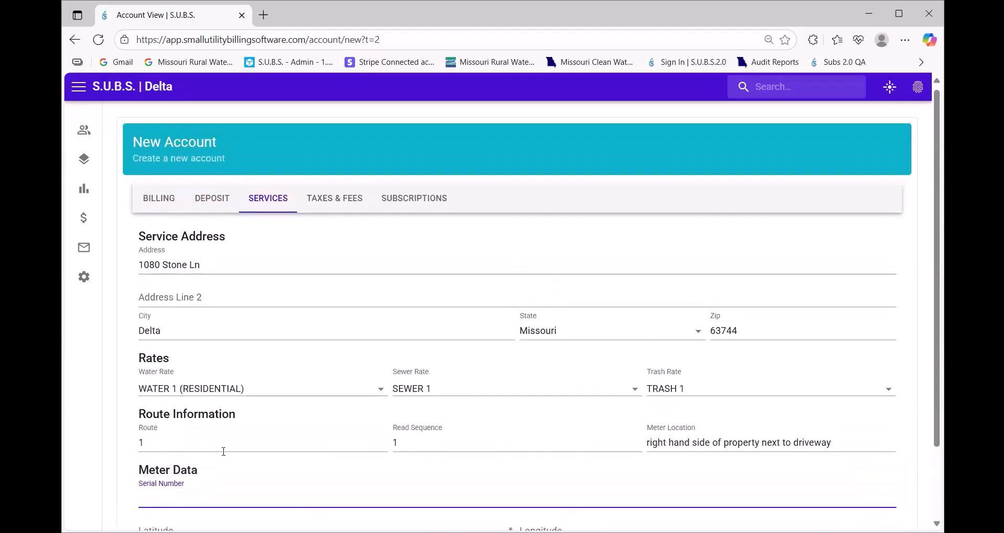
{"action": "left_click", "coordinate": [321, 207]}
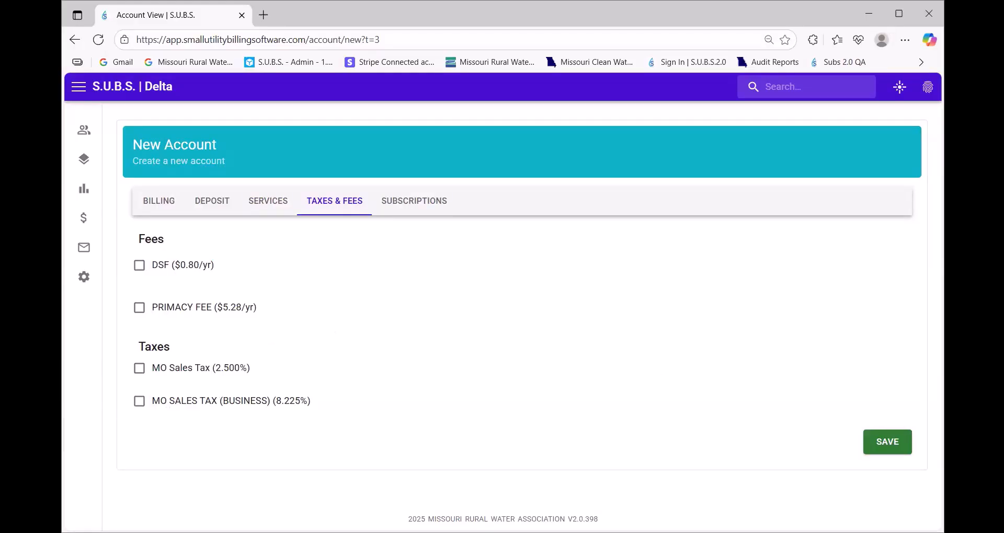
Save the account successfully and return to the Account List, now 211 active accounts
{"action": "left_click", "coordinate": [899, 448]}
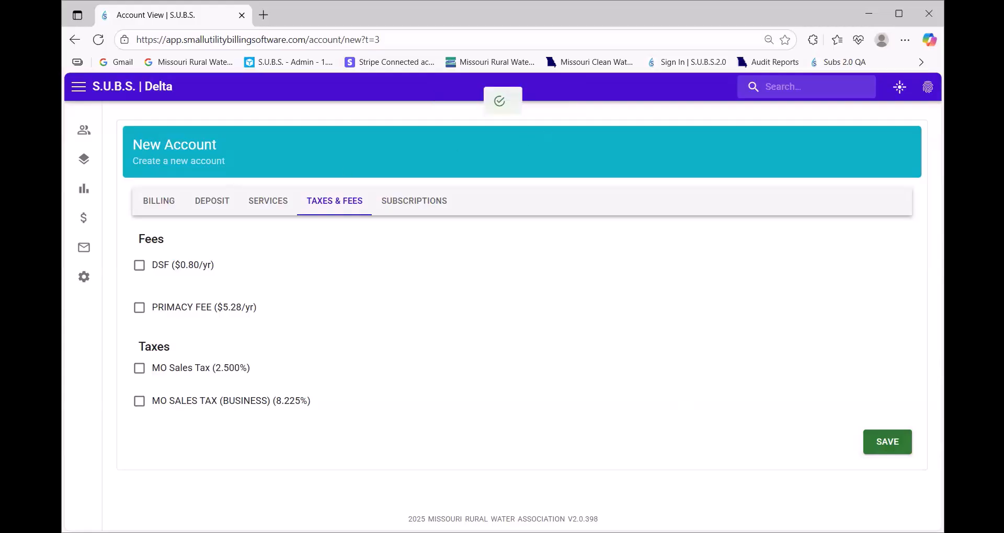
{"action": "left_click", "coordinate": [83, 129]}
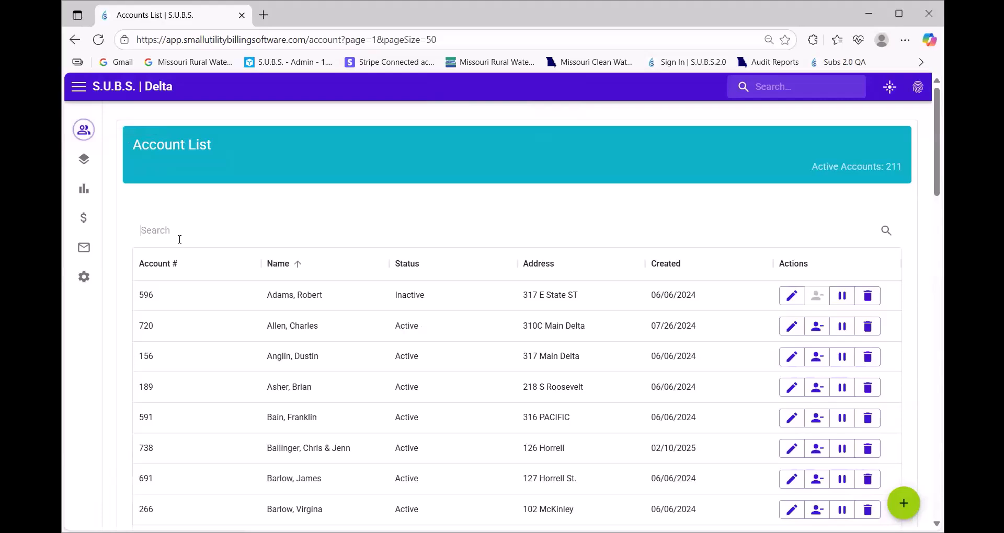
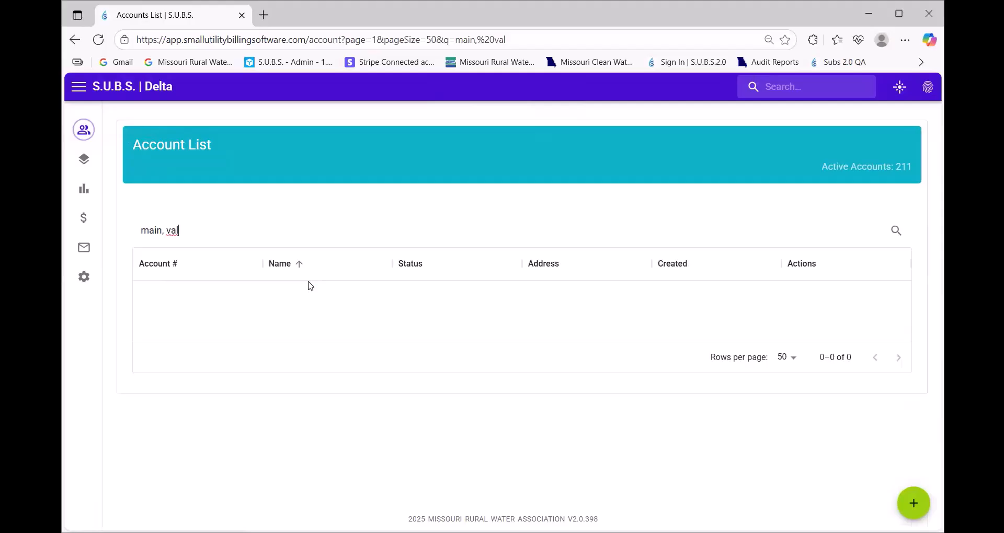
Search the Account List by the customer's first name to show only the new account
{"action": "key", "text": "ctrl+a"}
{"action": "type", "text": "valarie"}
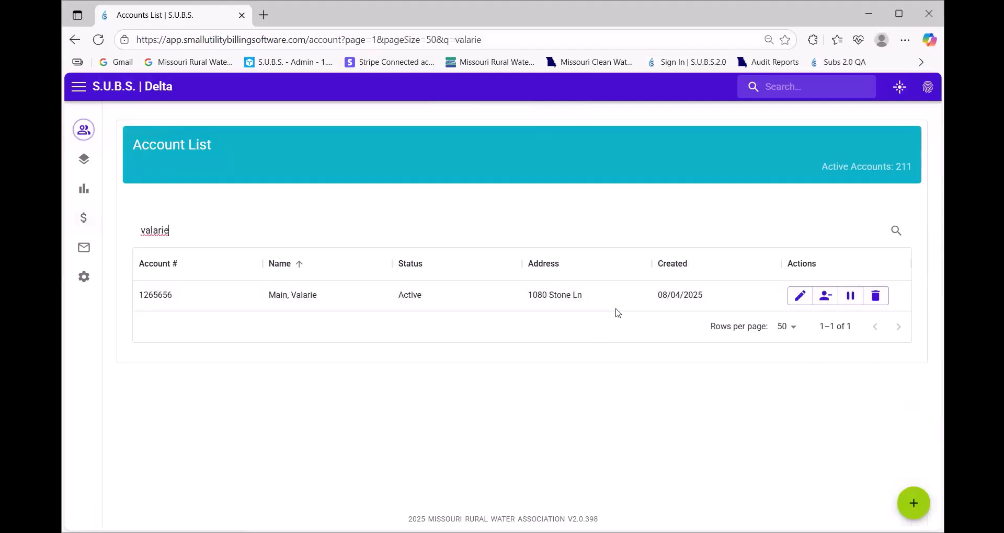
Open the saved account's record and check its deposit details
{"action": "left_click", "coordinate": [800, 296]}
{"action": "scroll", "coordinate": [323, 306], "scroll_direction": "down", "scroll_amount": 3}
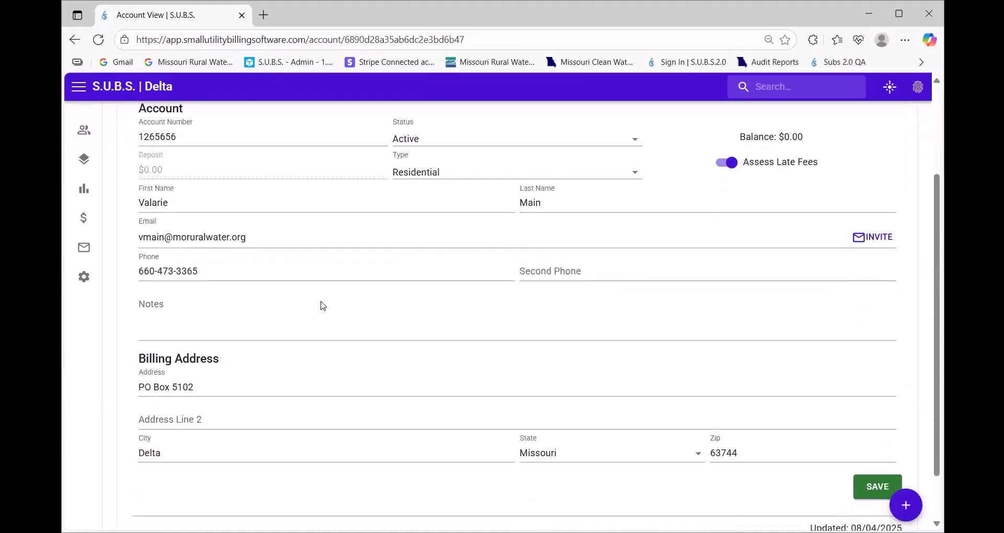
{"action": "scroll", "coordinate": [322, 305], "scroll_direction": "down", "scroll_amount": 1}
{"action": "scroll", "coordinate": [235, 204], "scroll_direction": "up", "scroll_amount": 3}
{"action": "left_click", "coordinate": [210, 141]}
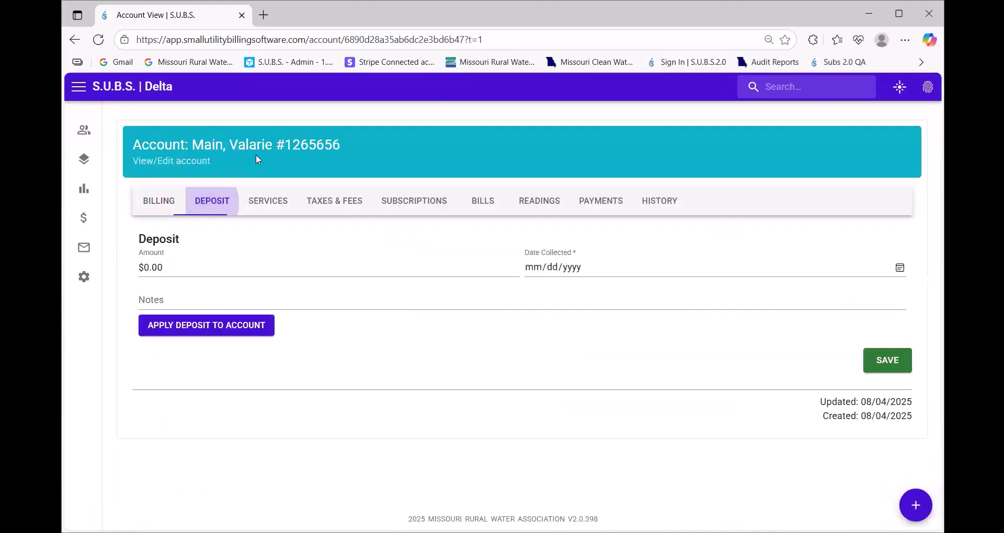
Check the services, billing and subscriptions: Paperless off, no e-mail or SMS subscriptions
{"action": "left_click", "coordinate": [265, 203]}
{"action": "scroll", "coordinate": [361, 285], "scroll_direction": "down", "scroll_amount": 3}
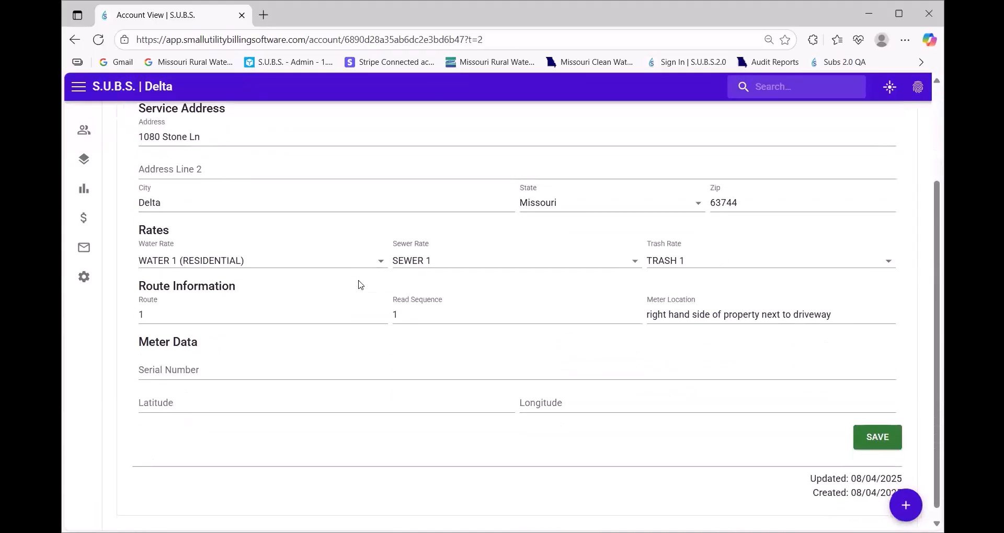
{"action": "scroll", "coordinate": [361, 284], "scroll_direction": "up", "scroll_amount": 3}
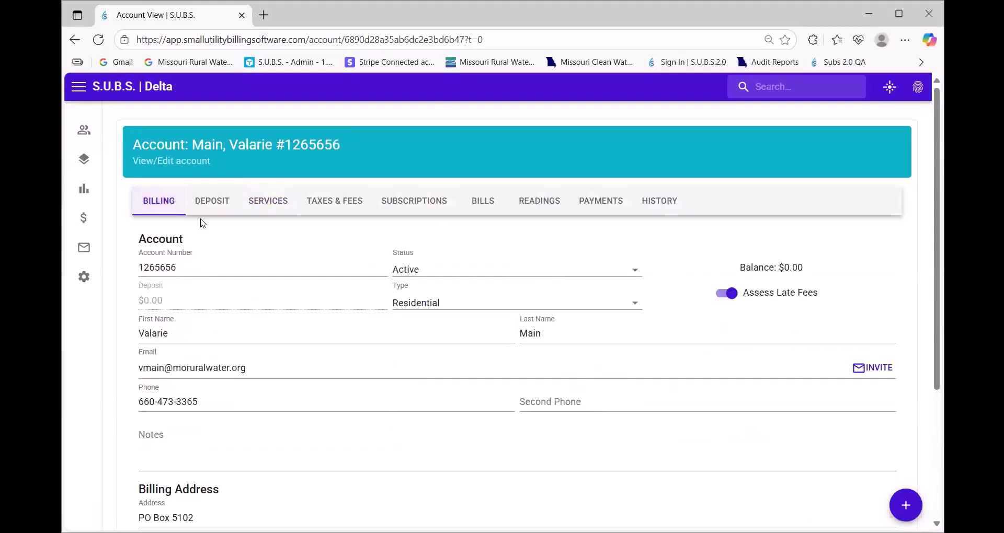
{"action": "left_click", "coordinate": [245, 376]}
{"action": "left_click", "coordinate": [408, 205]}
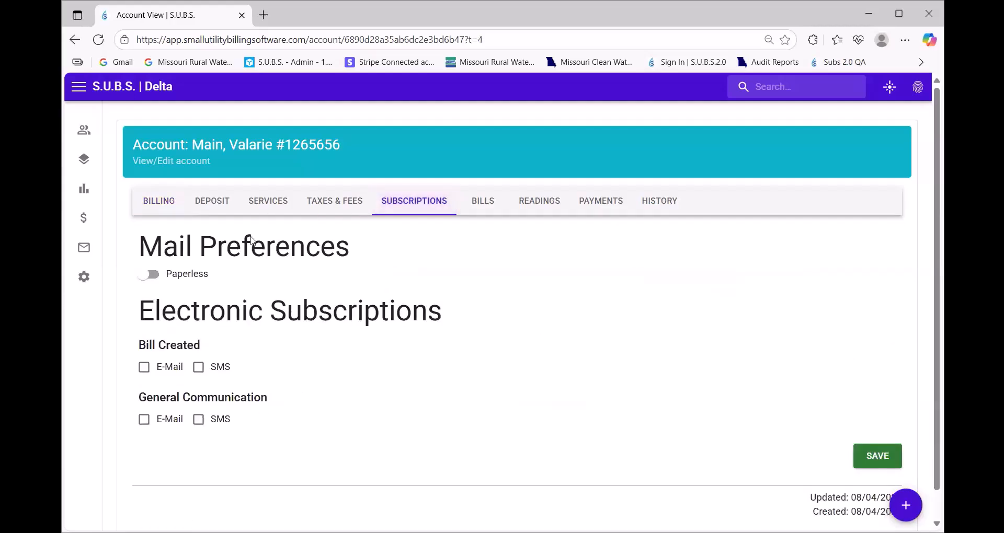
{"action": "left_click", "coordinate": [267, 202]}
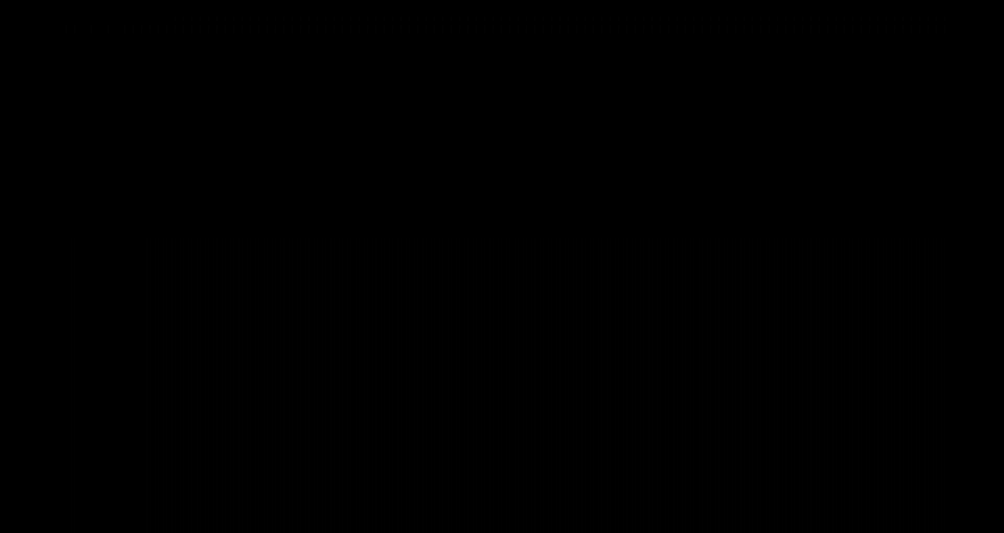